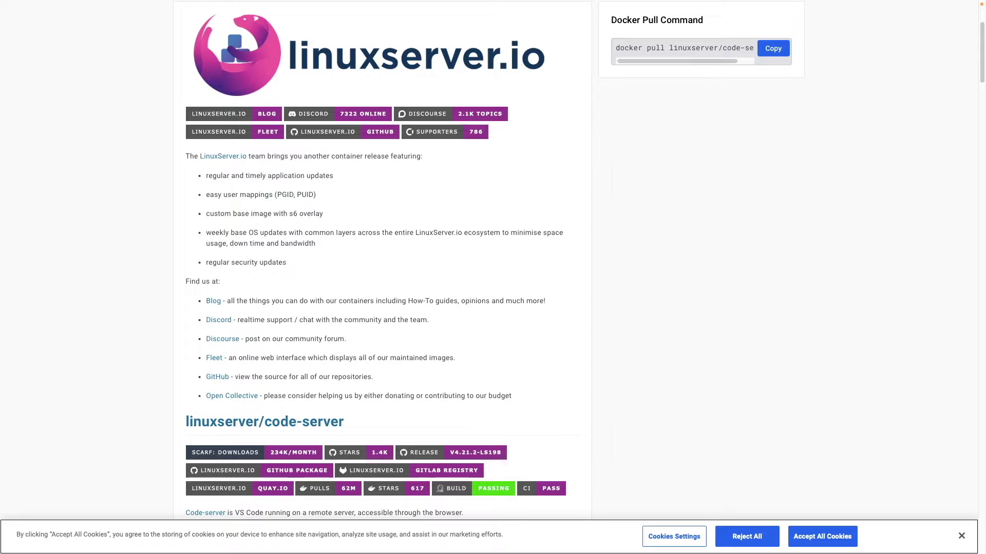
Step: Scroll the linuxserver/code-server Docker Hub page down to its docker-compose usage section
scroll(488, 261, down, 4)
scroll(488, 261, down, 5)
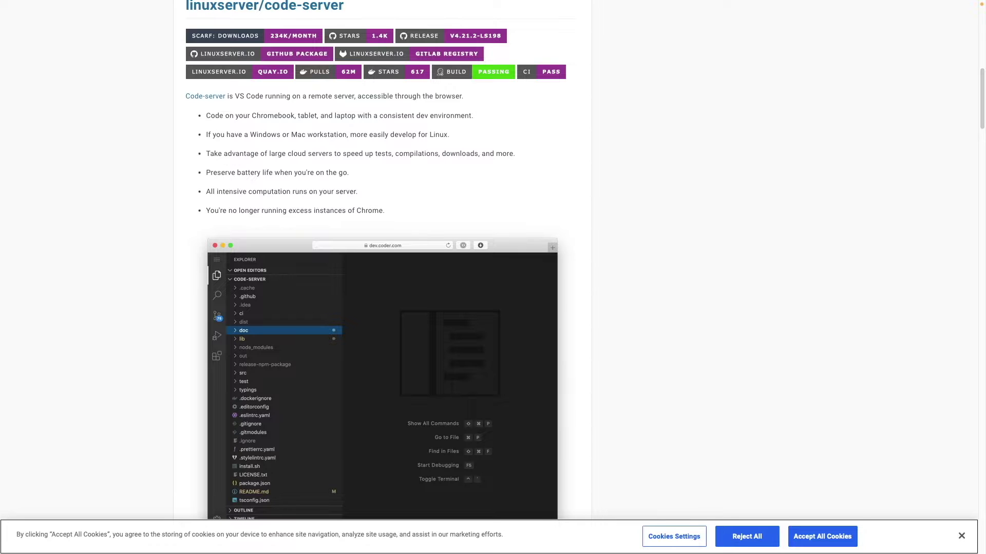
scroll(488, 260, down, 7)
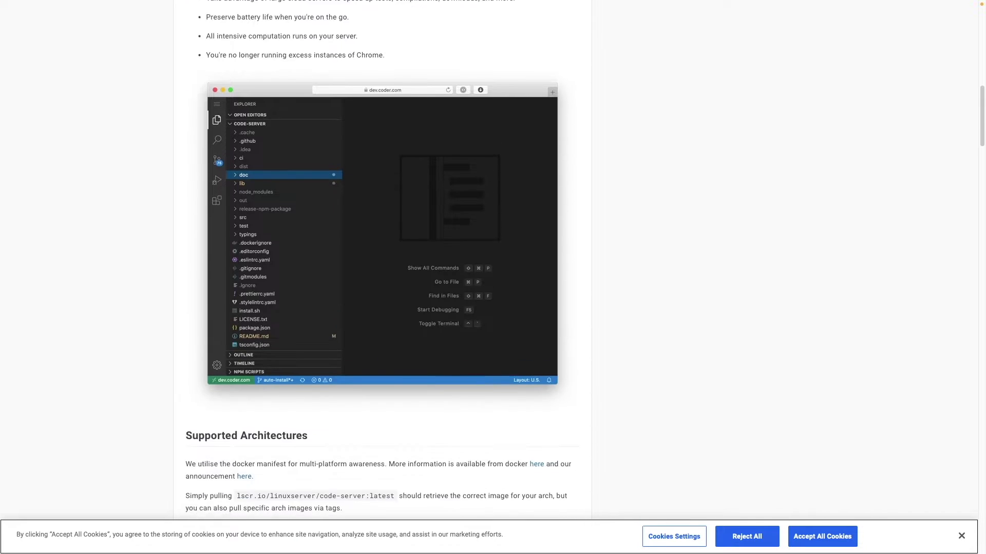
scroll(382, 259, down, 5)
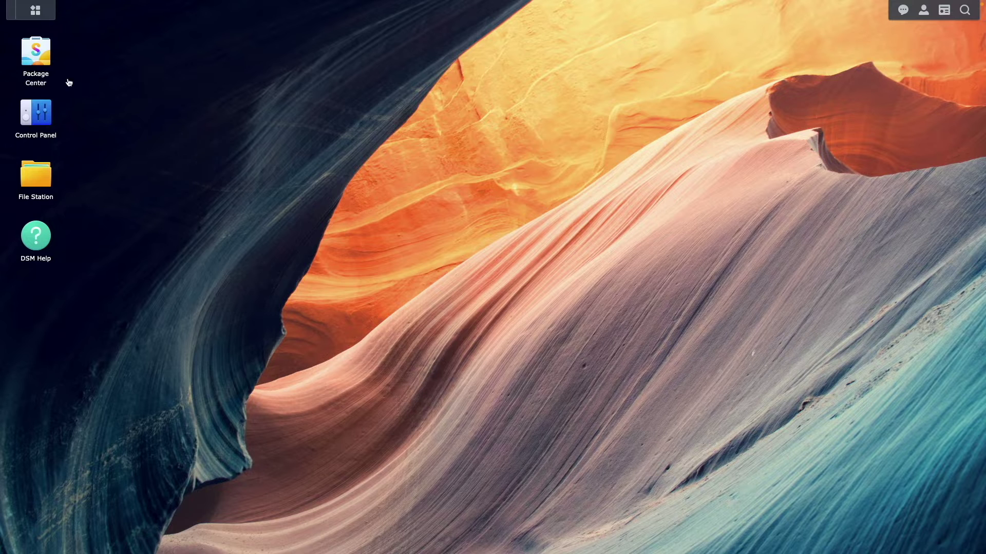
click(47, 64)
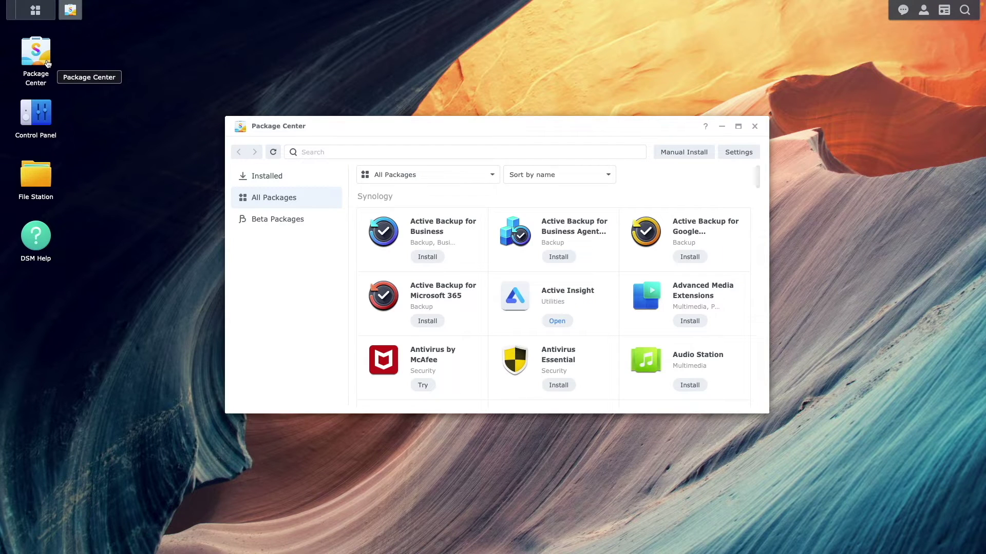
click(296, 179)
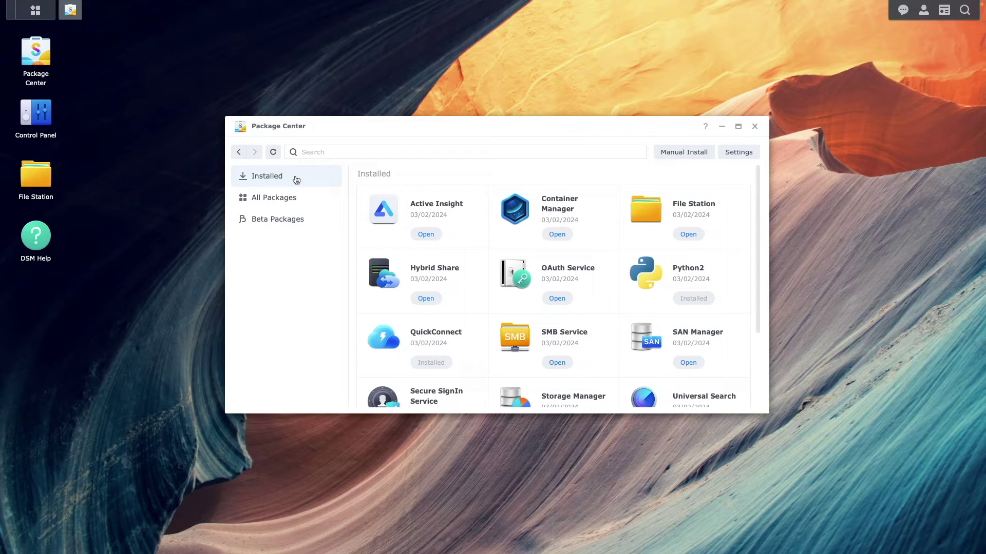
click(755, 126)
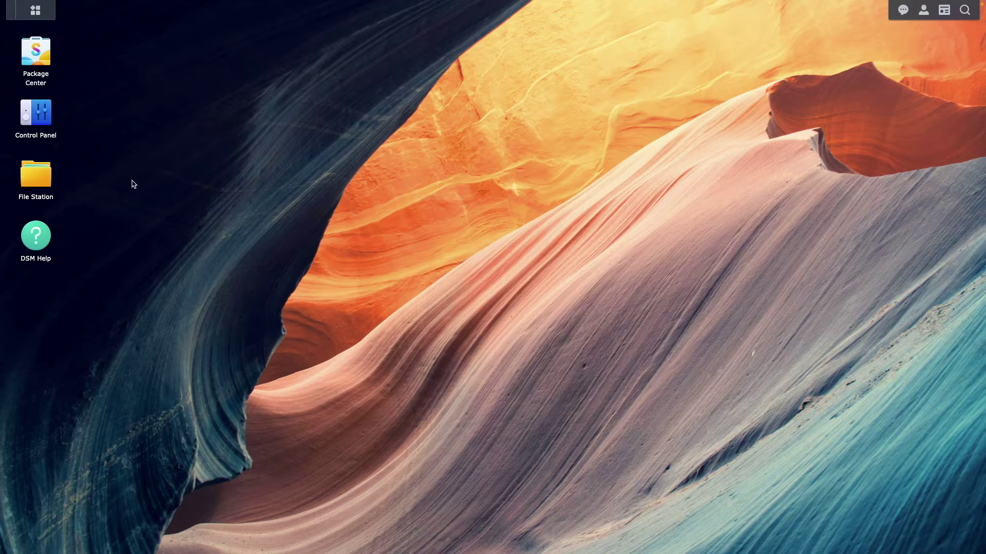
Step: Create a folder named codeserver inside the docker shared folder in File Station, then close it
click(46, 184)
click(386, 168)
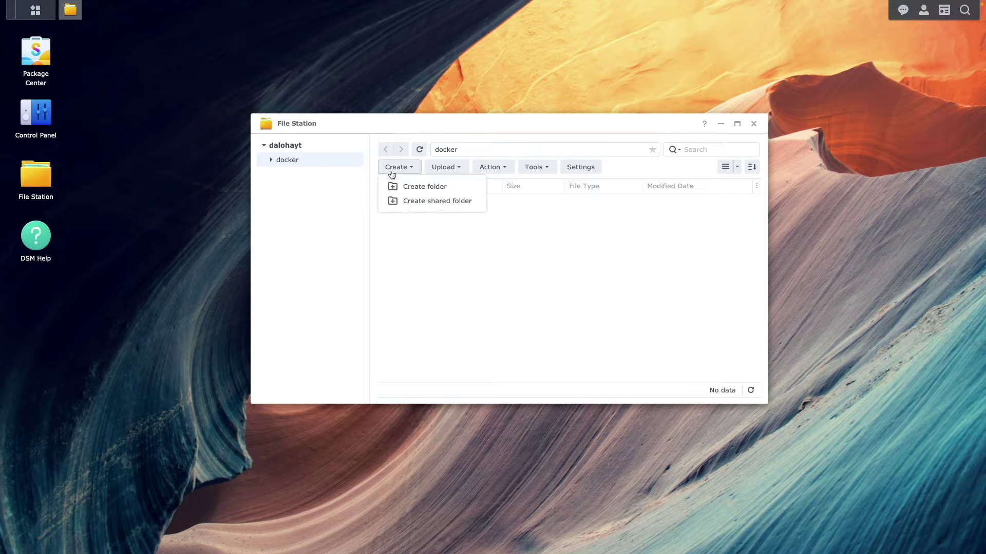
click(414, 188)
text(c)
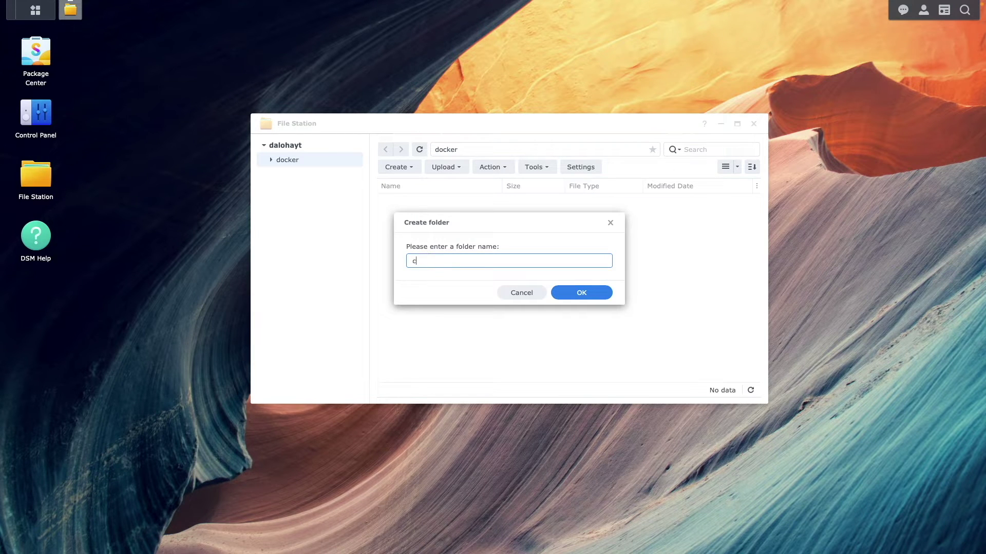
text(odeserver)
click(569, 293)
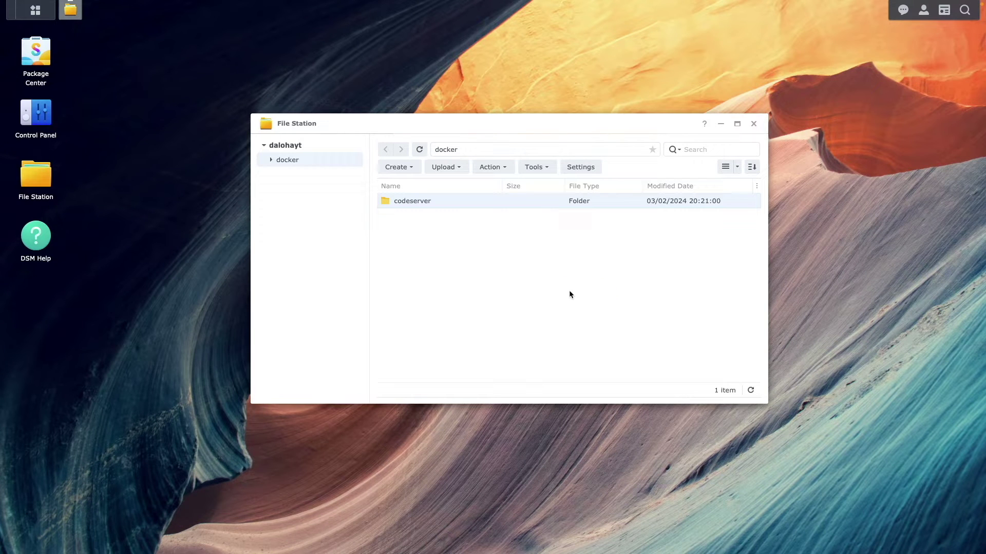
click(753, 124)
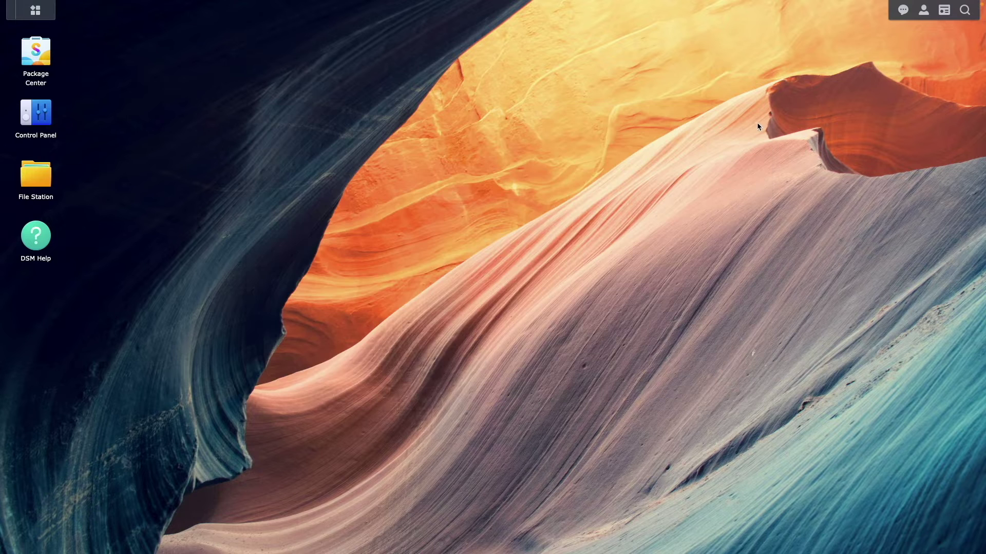
Step: Enable the SSH service on port 22 in Control Panel's Terminal & SNMP settings and apply it
click(37, 128)
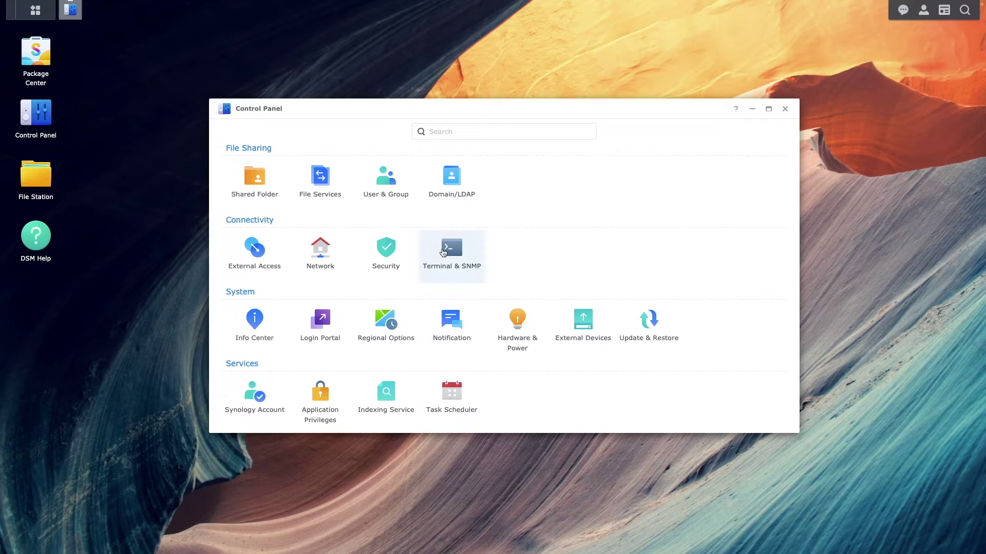
click(444, 252)
click(399, 202)
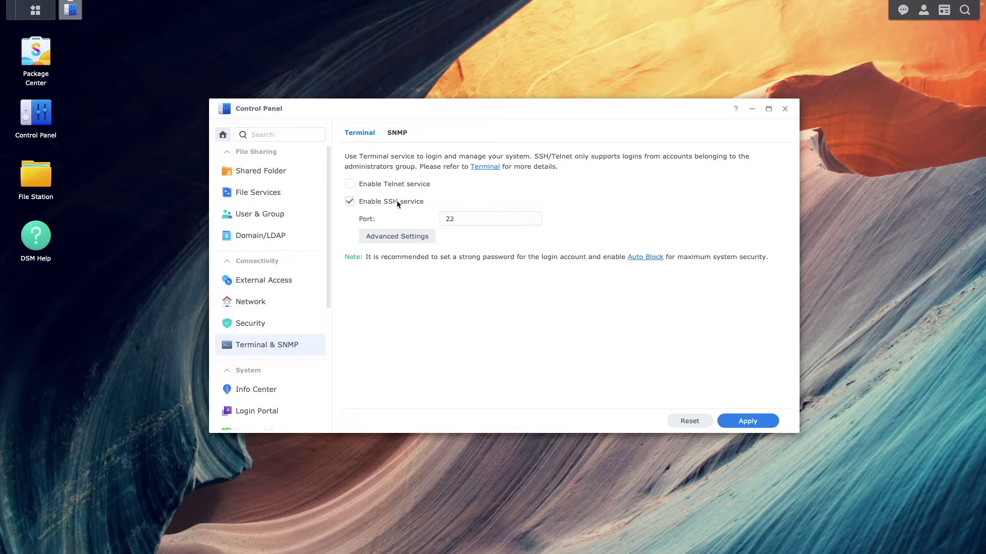
click(727, 423)
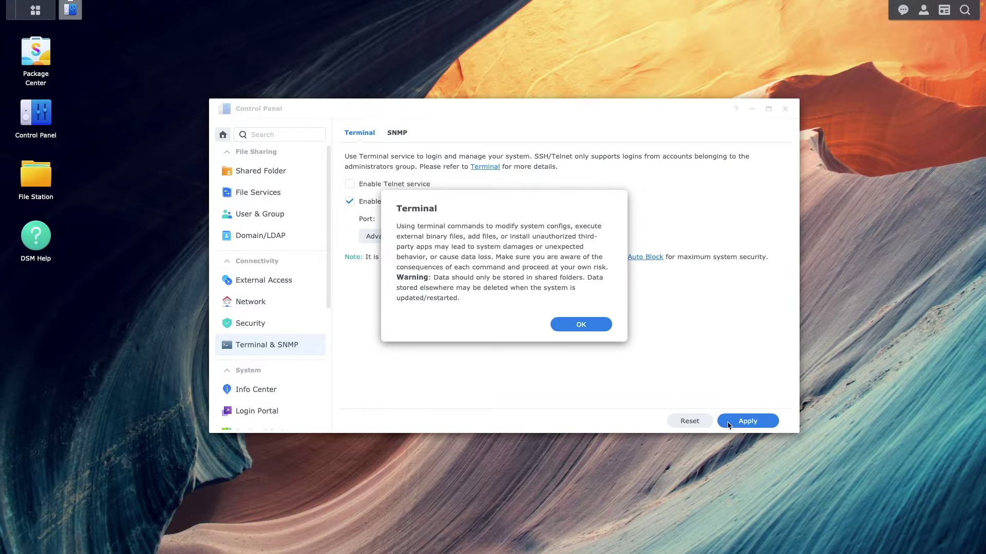
click(603, 329)
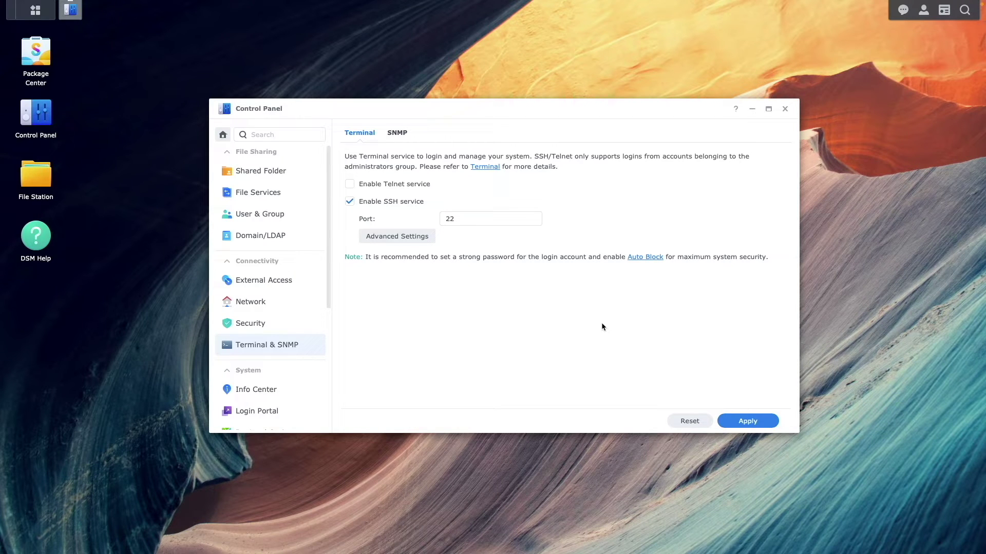
click(300, 286)
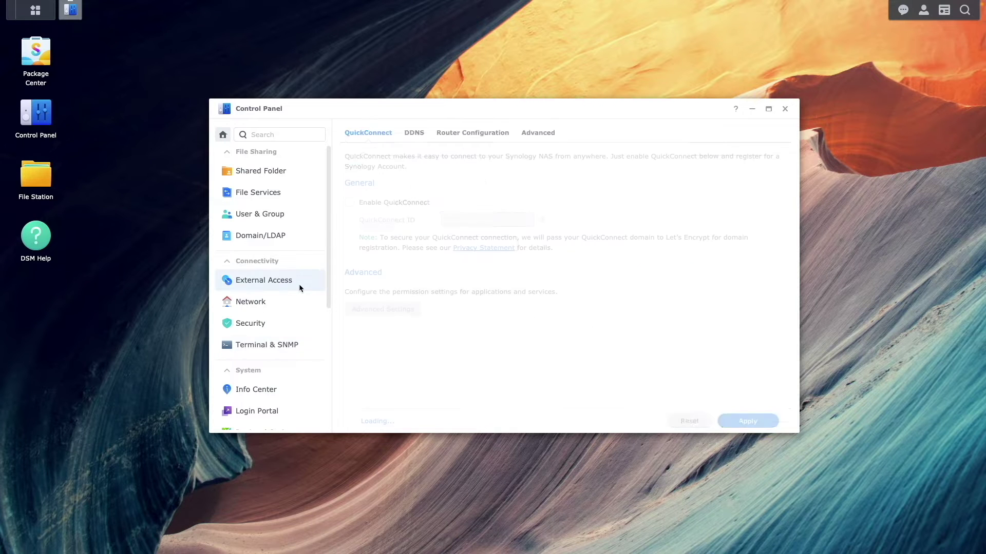
click(417, 134)
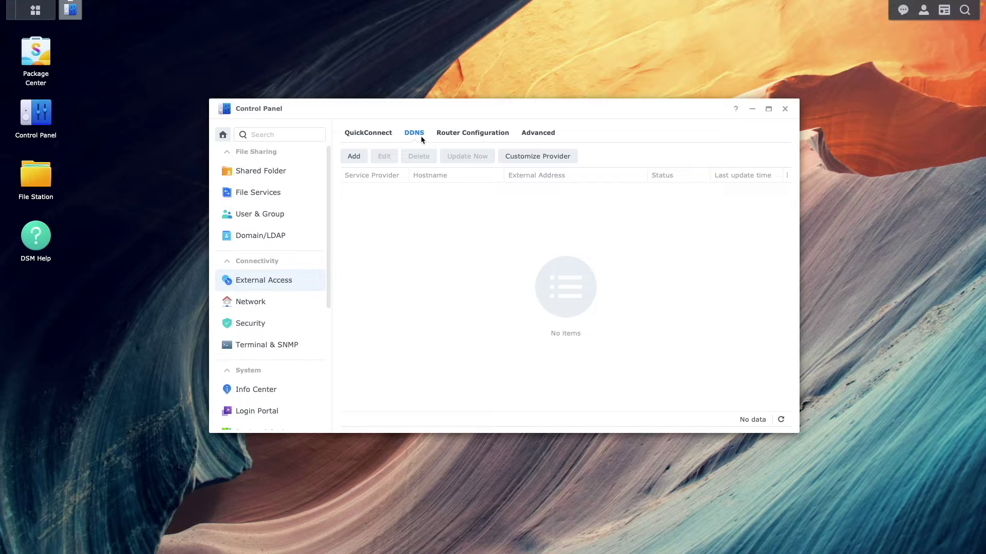
click(366, 156)
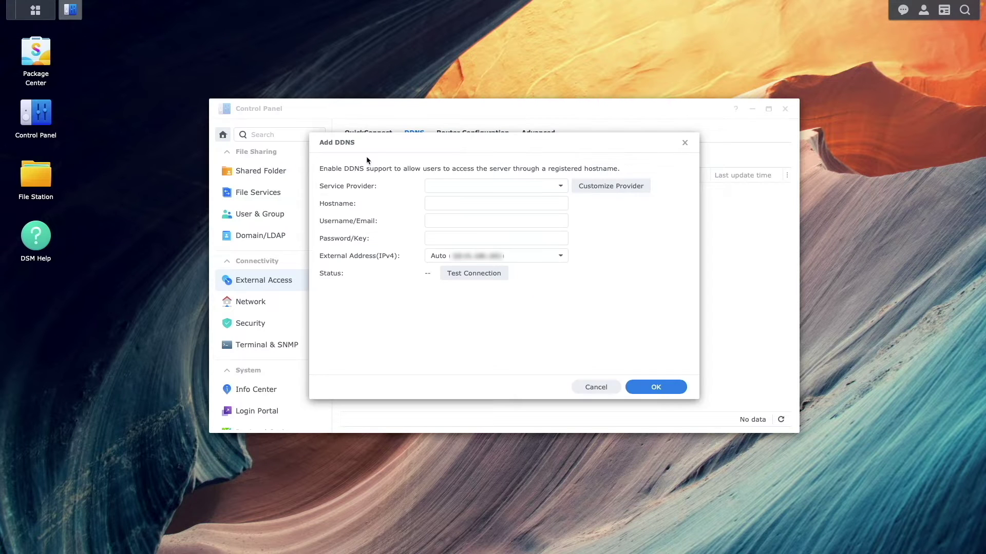
click(561, 186)
click(534, 206)
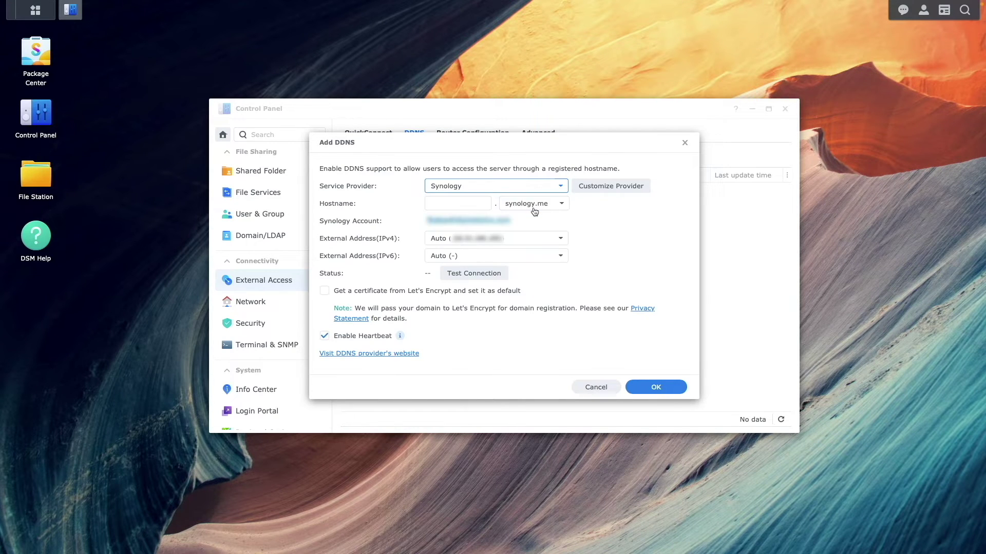
click(478, 203)
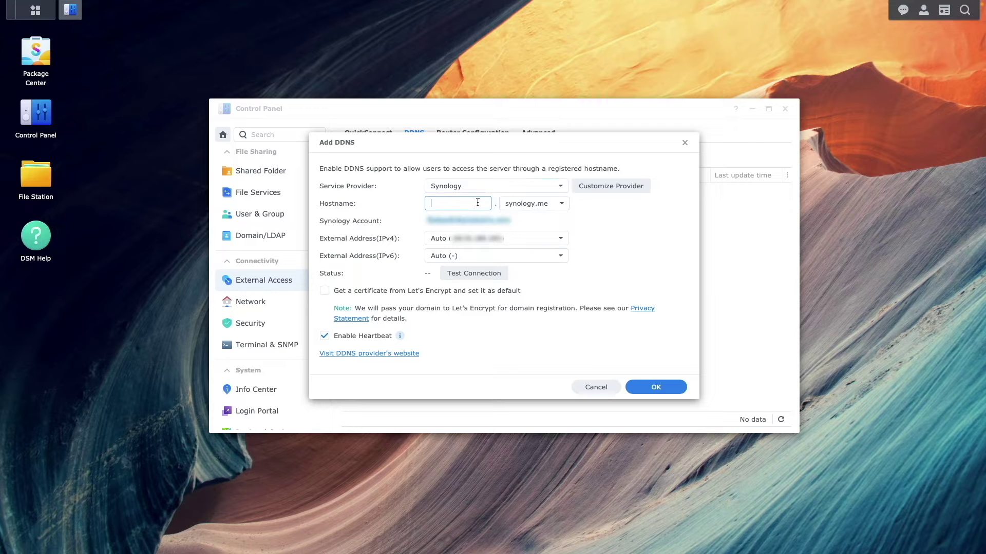
text(dalohayt)
click(495, 278)
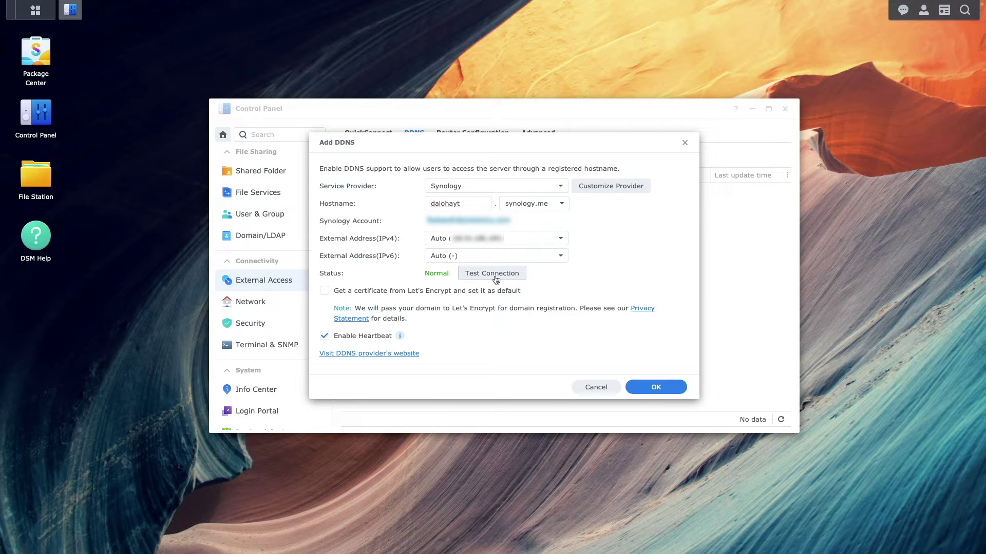
click(649, 388)
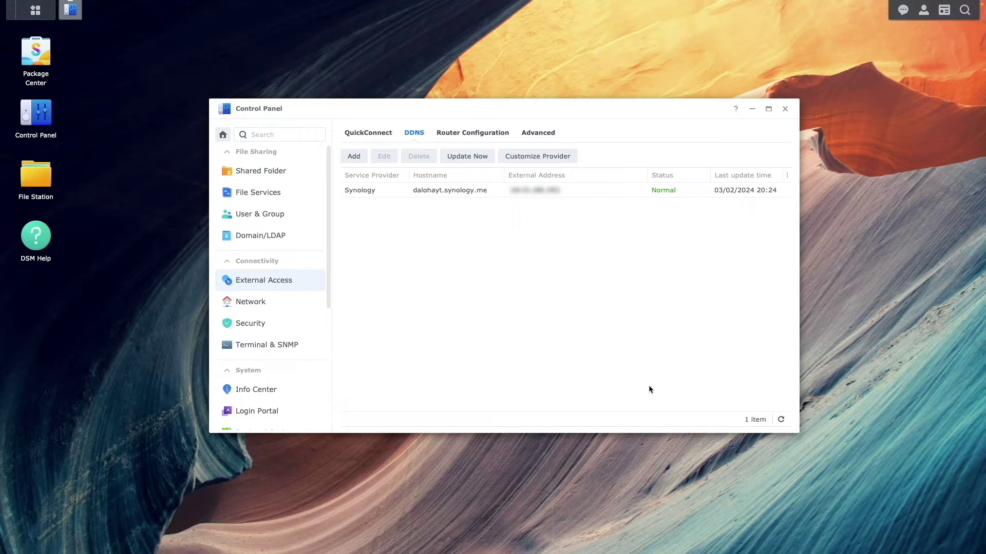
Step: Start adding a new certificate obtained from Let's Encrypt under Security > Certificate
click(299, 326)
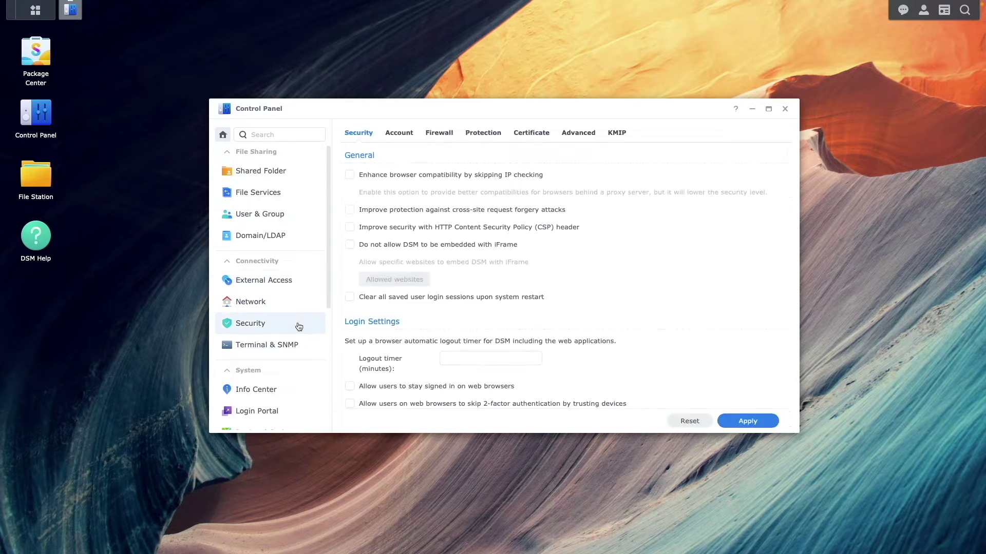
click(524, 137)
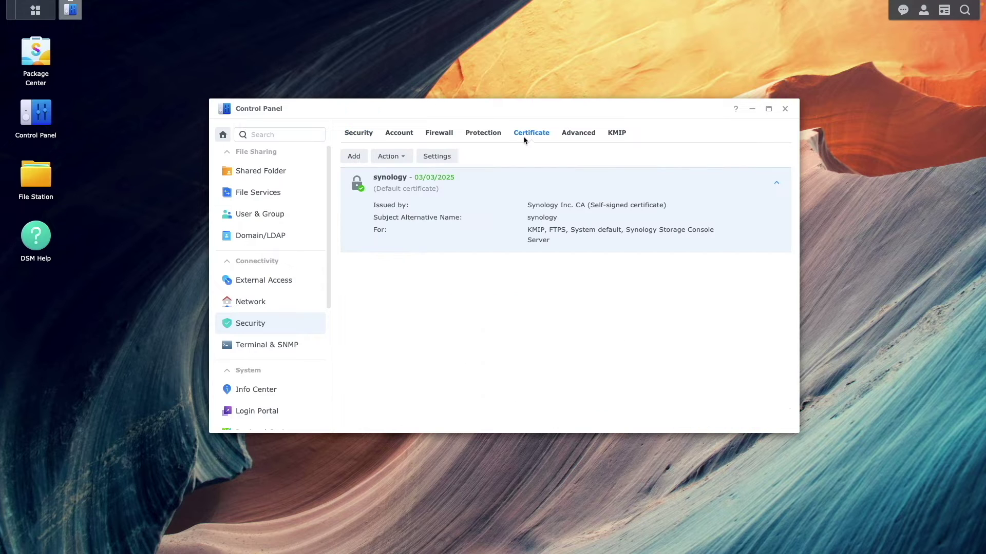
click(360, 158)
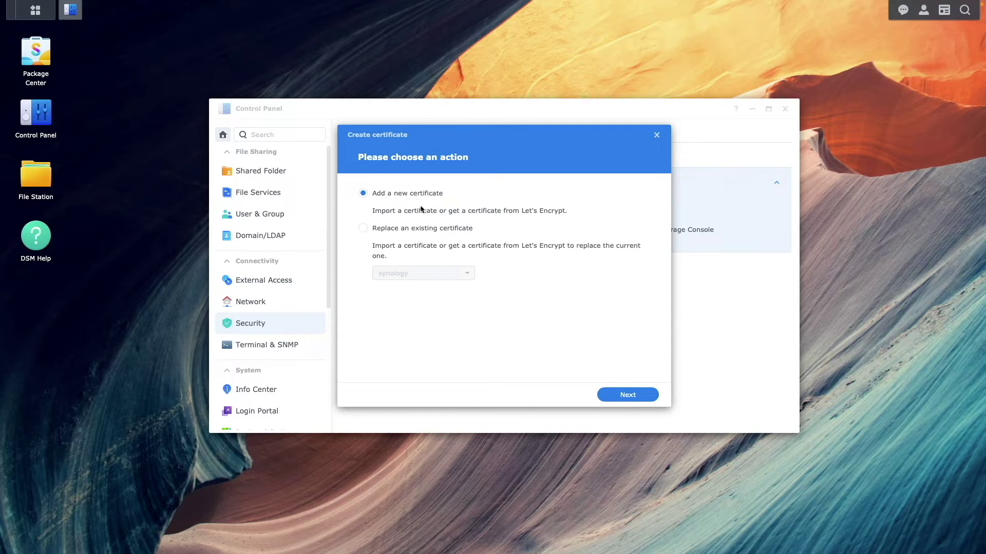
click(616, 401)
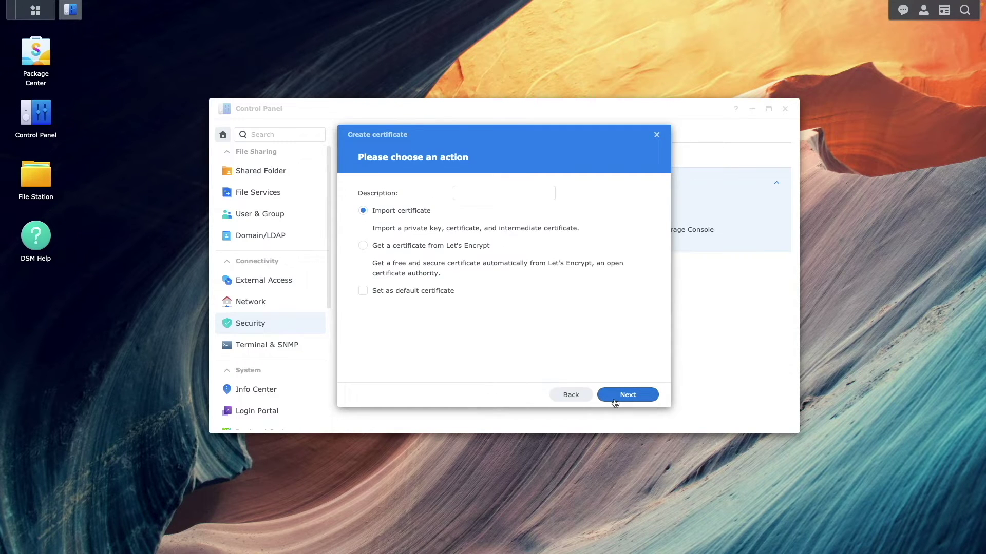
click(462, 247)
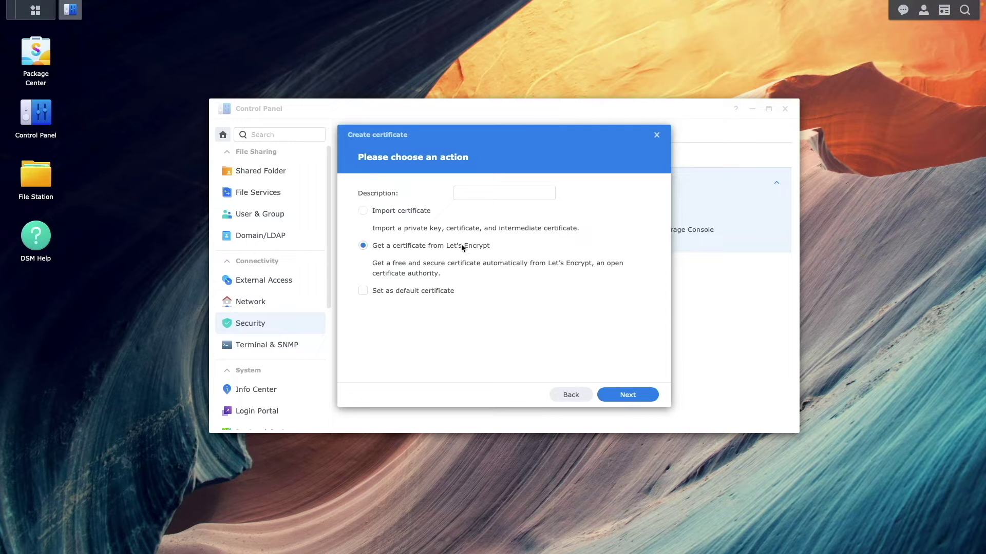
click(607, 395)
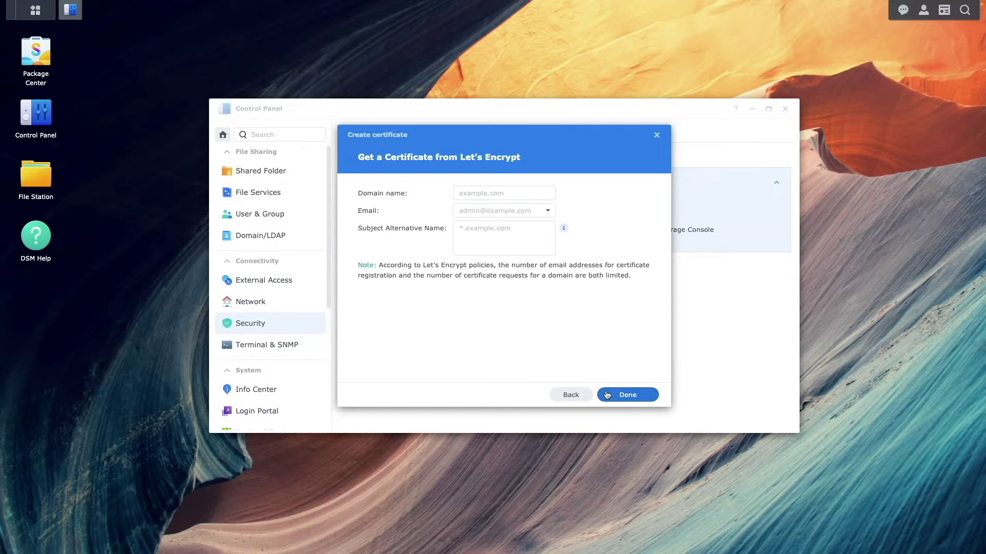
Step: Request it for dalohayt.synology.me with the admin e-mail and SAN *.dalohayt.synology.me
click(480, 194)
text(d)
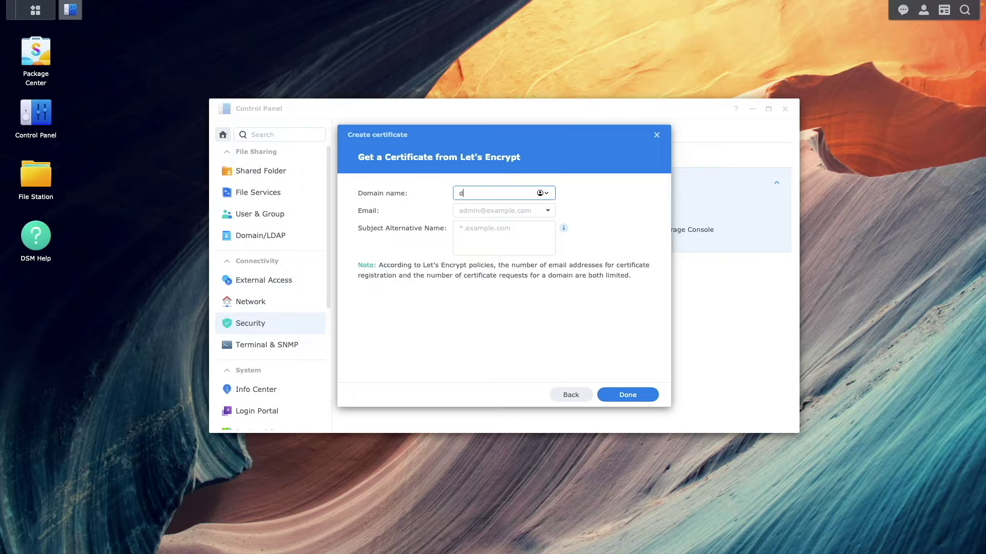
text(alohayt.synology.me)
click(492, 211)
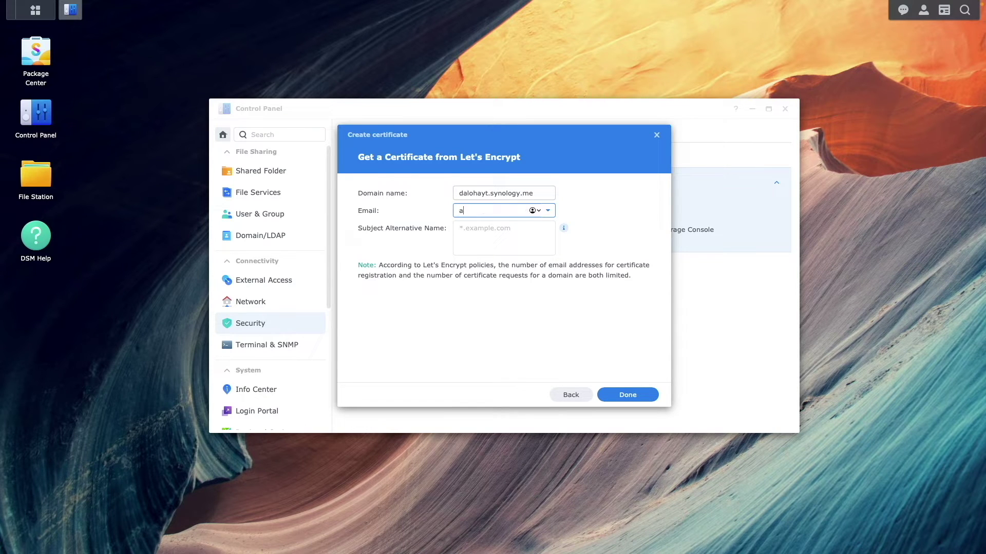
click(503, 237)
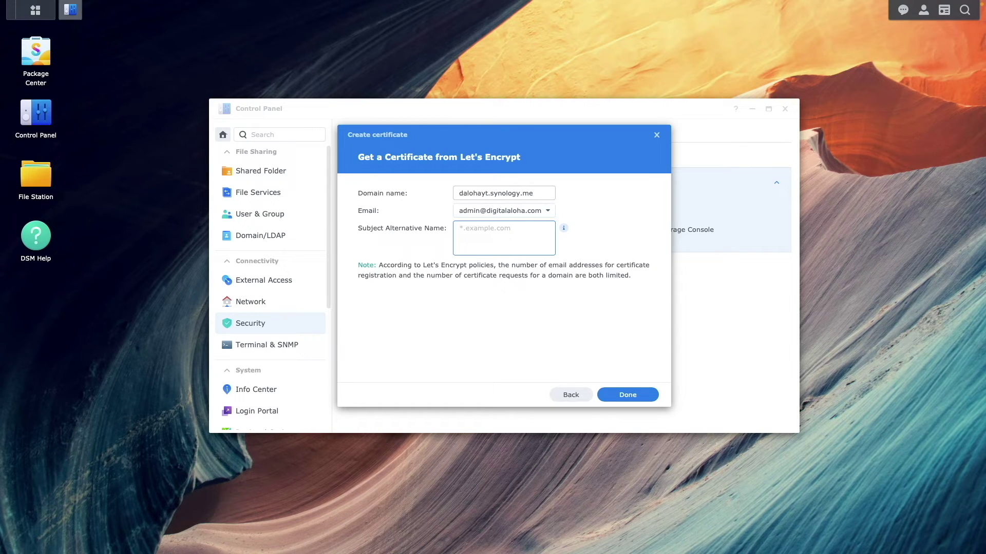
text(*.dalohayt.synology.me)
click(604, 395)
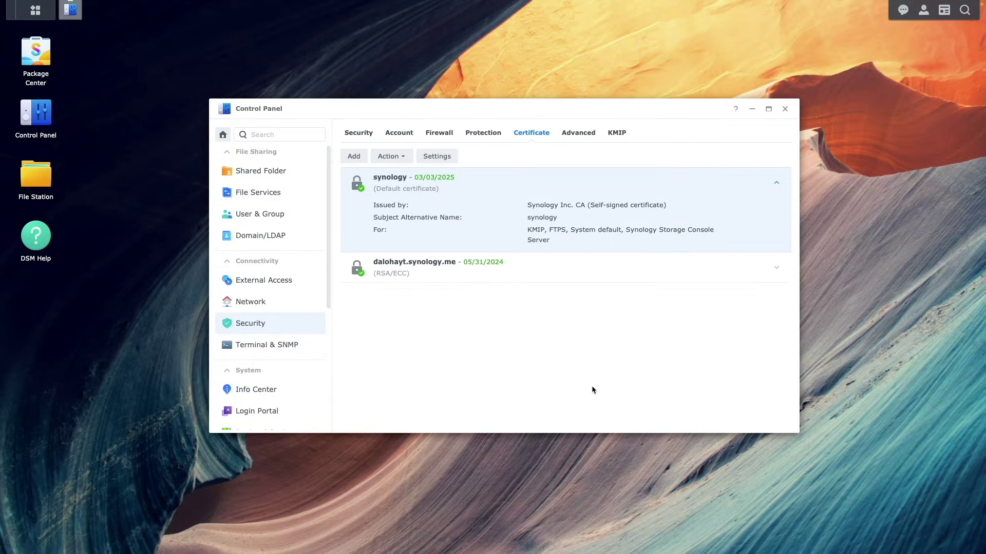
Step: Open Container Manager and start creating a new project
click(785, 109)
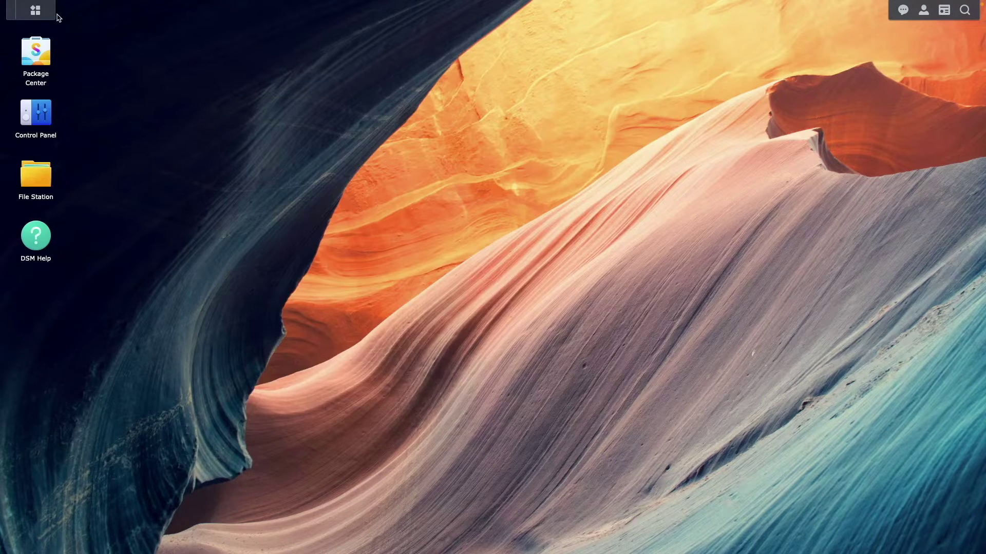
click(36, 11)
click(708, 164)
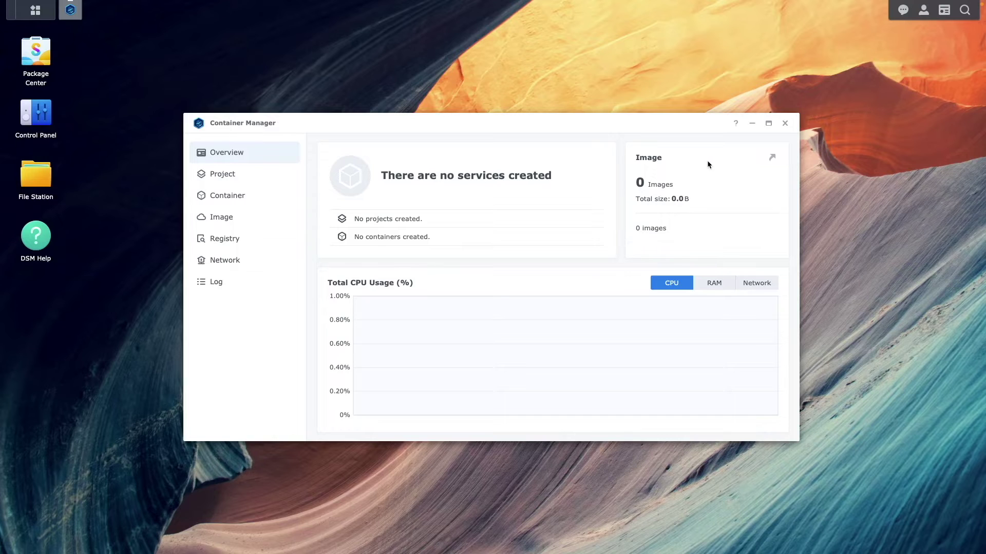
click(224, 177)
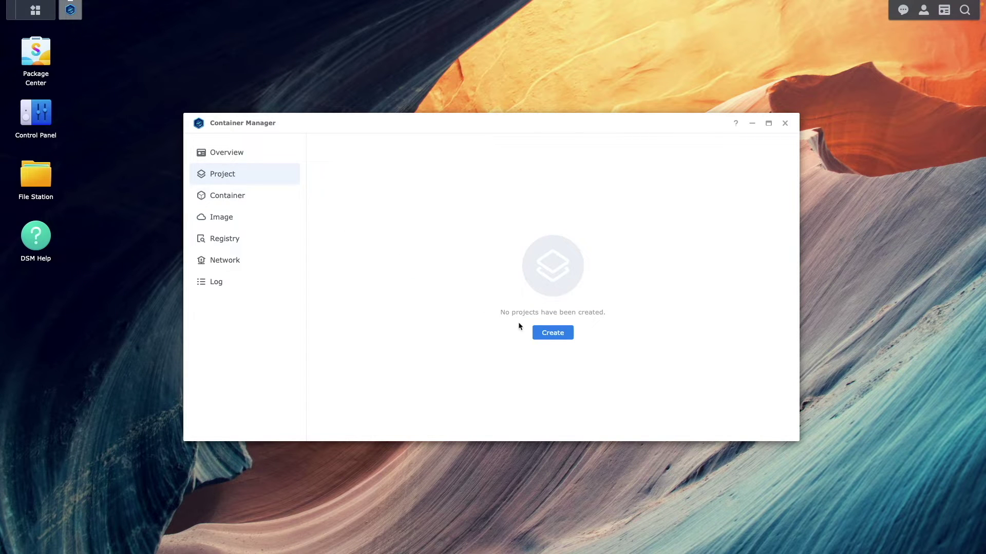
click(542, 337)
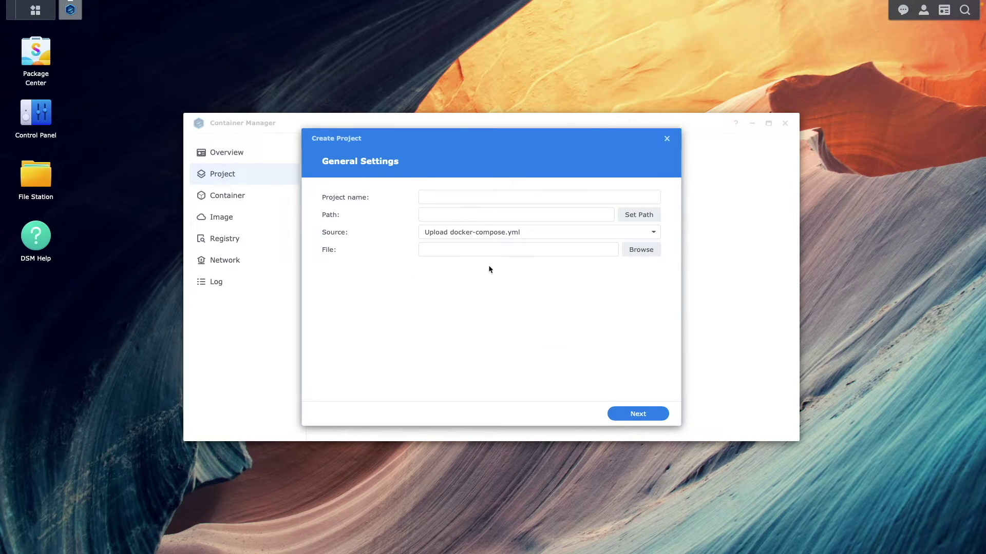
Step: Name the project codeserver and set its path to /docker/codeserver
click(431, 197)
text(codeserver)
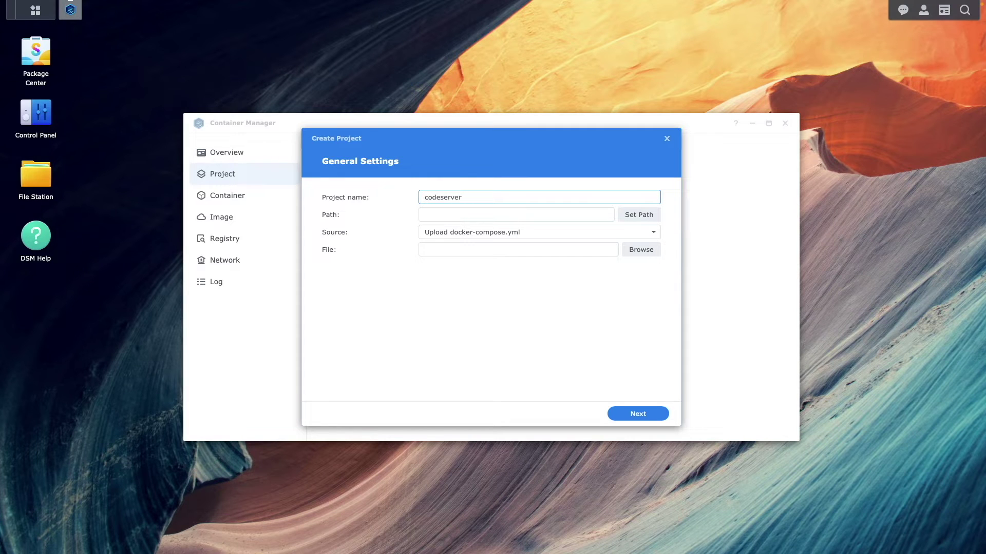
click(621, 215)
click(398, 200)
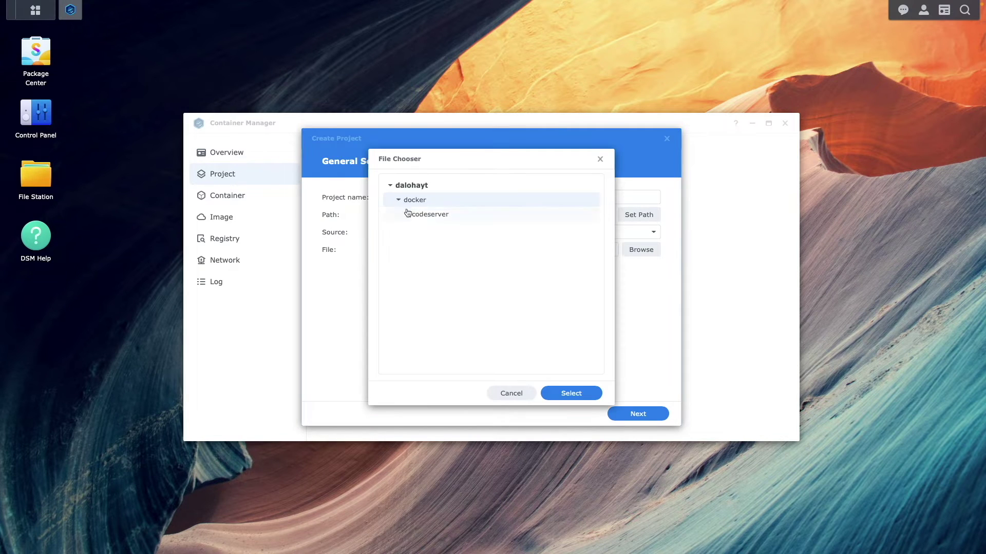
click(427, 212)
click(598, 394)
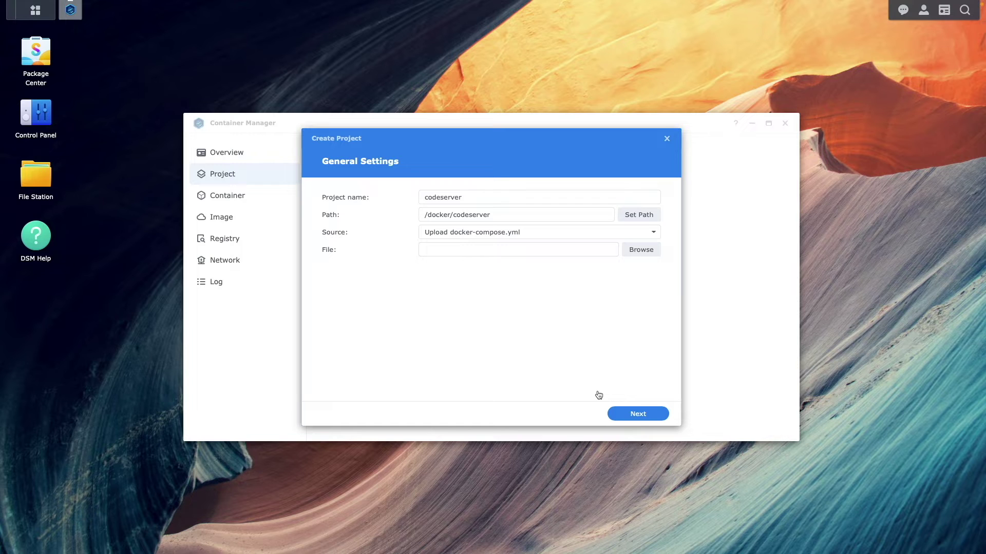
click(652, 233)
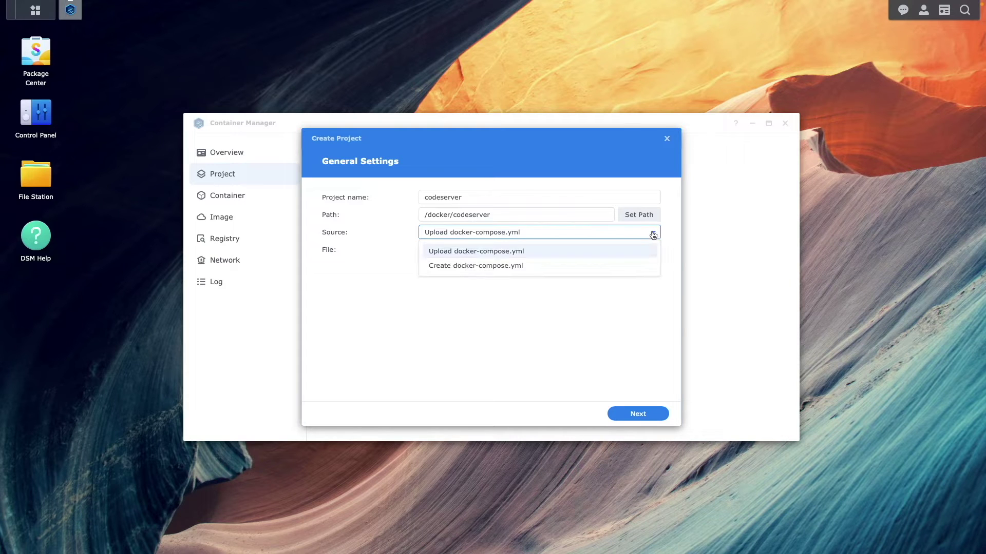
Step: Use a new docker-compose.yml as source and paste the code-server compose configuration for port 8443
click(602, 273)
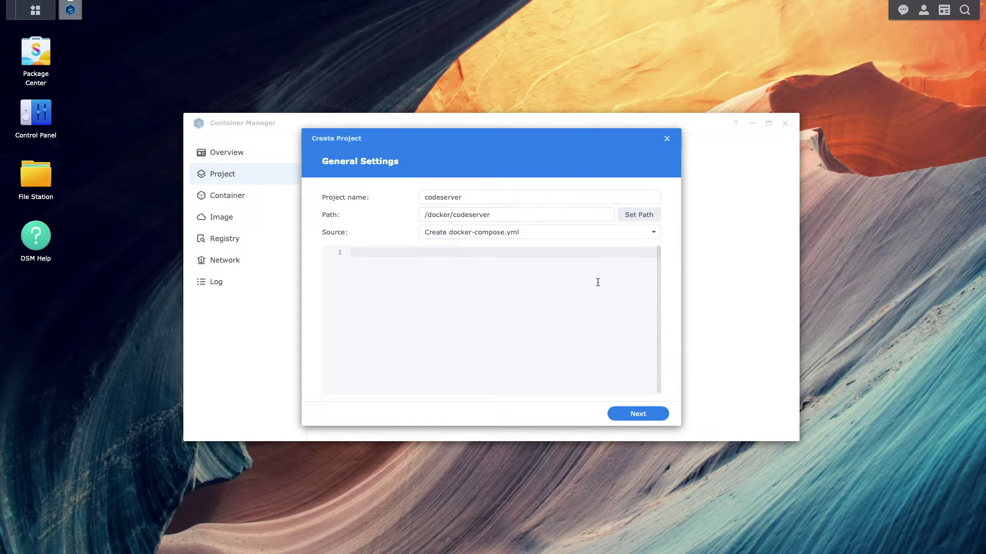
key(ctrl+v)
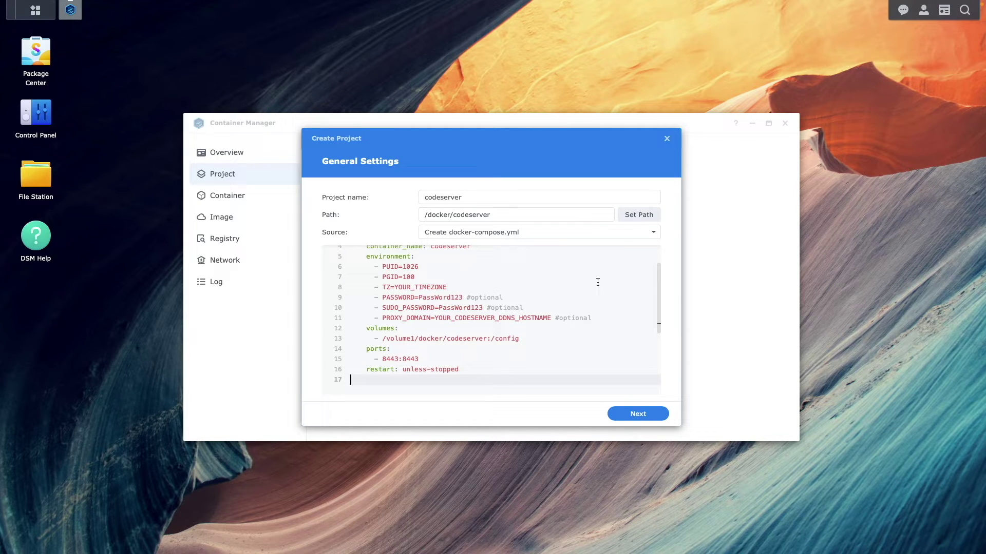
key(Up)
key(Up)
key(Up)
key(Up)
key(Up)
key(Up)
key(Up)
key(Up)
key(Up)
key(Up)
key(Up)
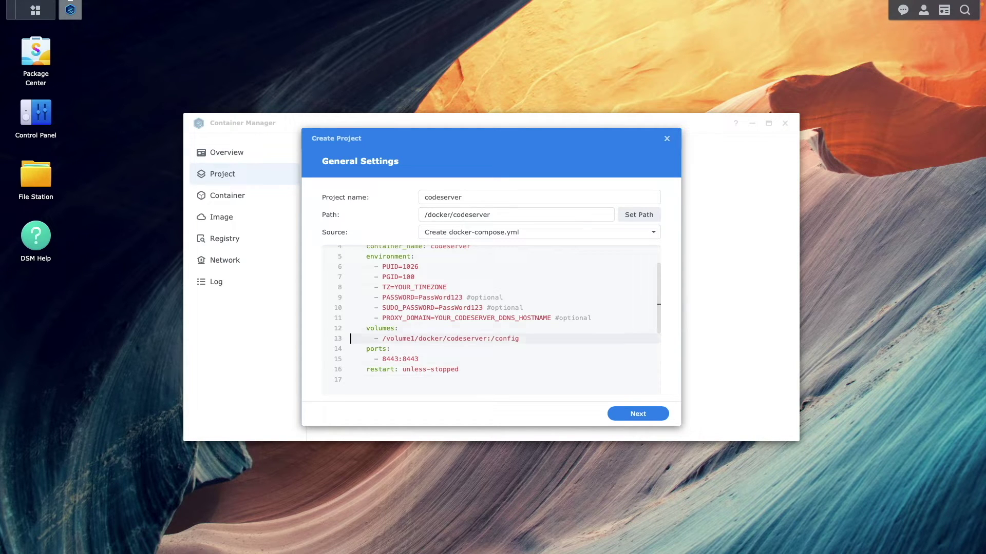
key(Up)
key(Up)
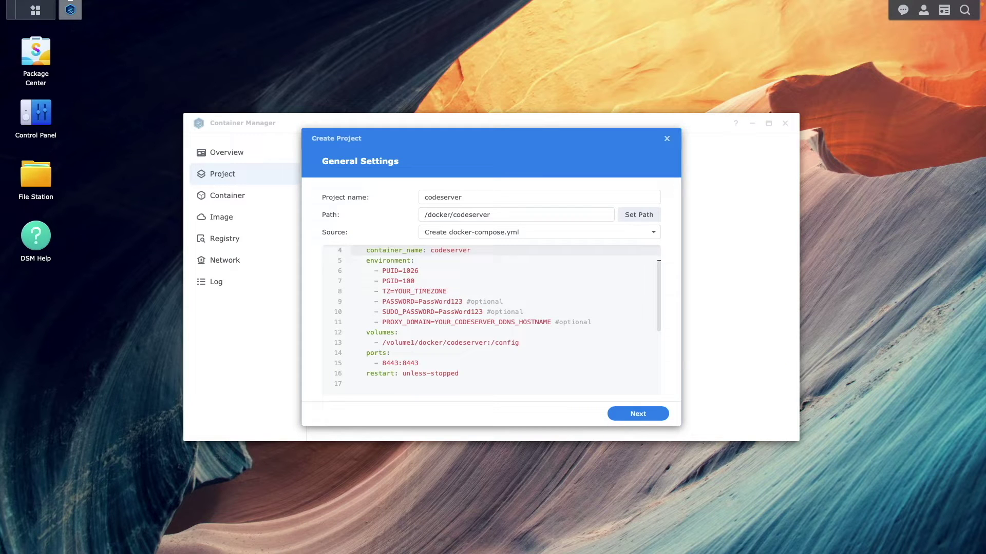
key(Up)
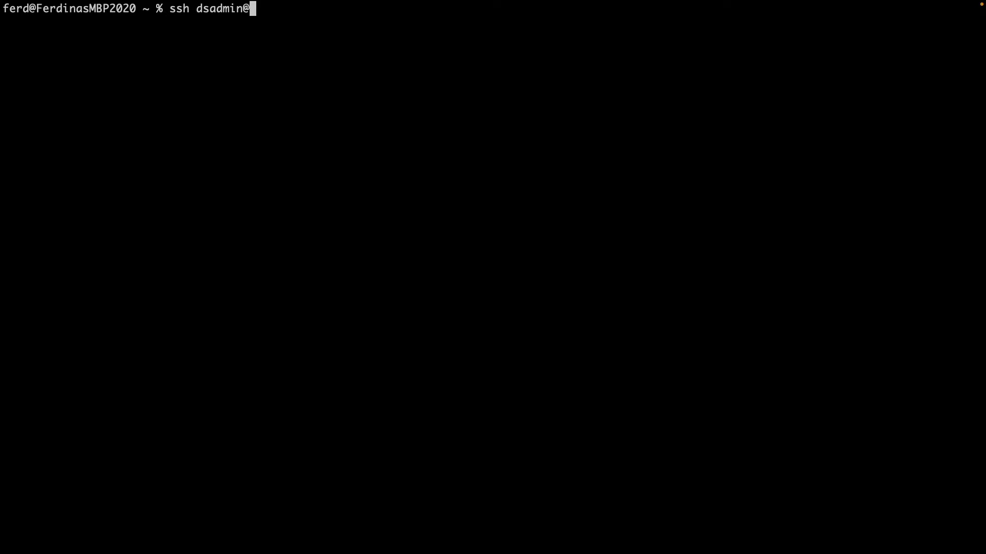
Step: SSH into the NAS at 192.168.81.61 as the admin user and run id, showing uid 1026, gid 100
text(68.81.61)
key(Return)
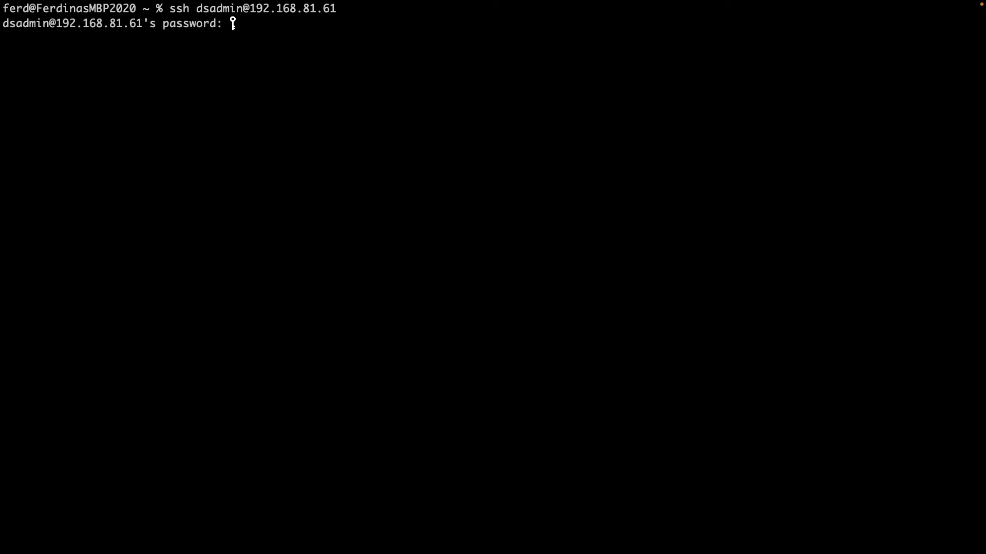
key(Return)
text(id)
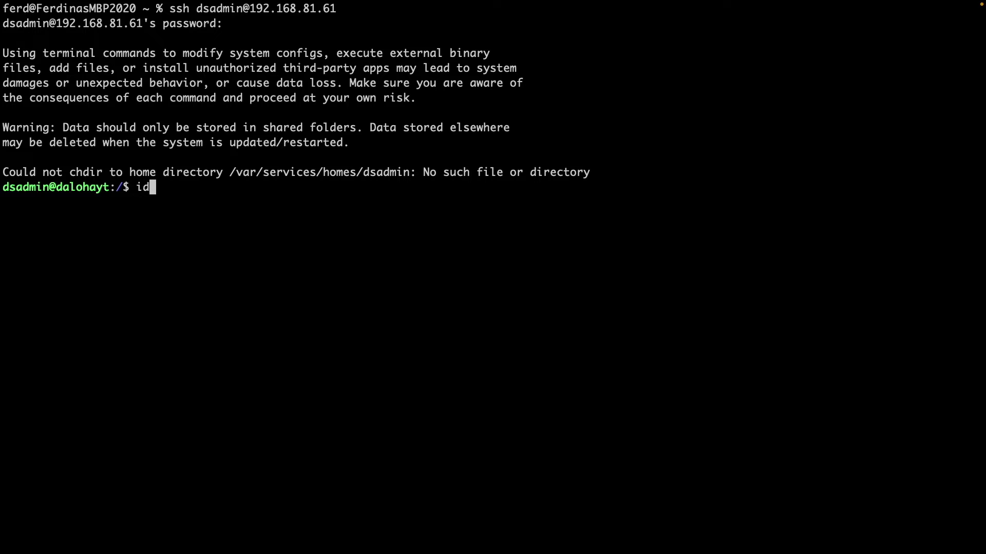
key(Return)
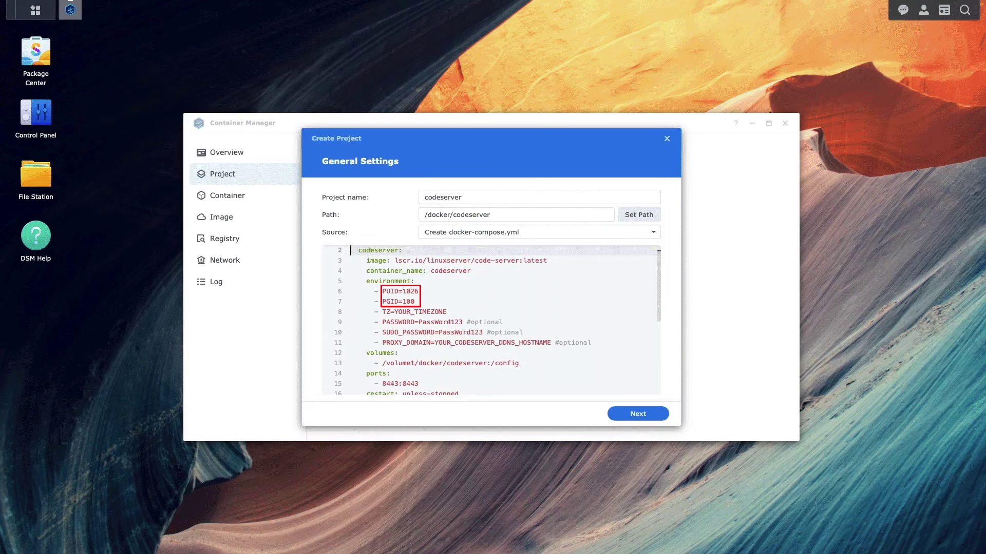
Step: Replace the compose file's placeholder timezone with Pacific/Honolulu
click(414, 311)
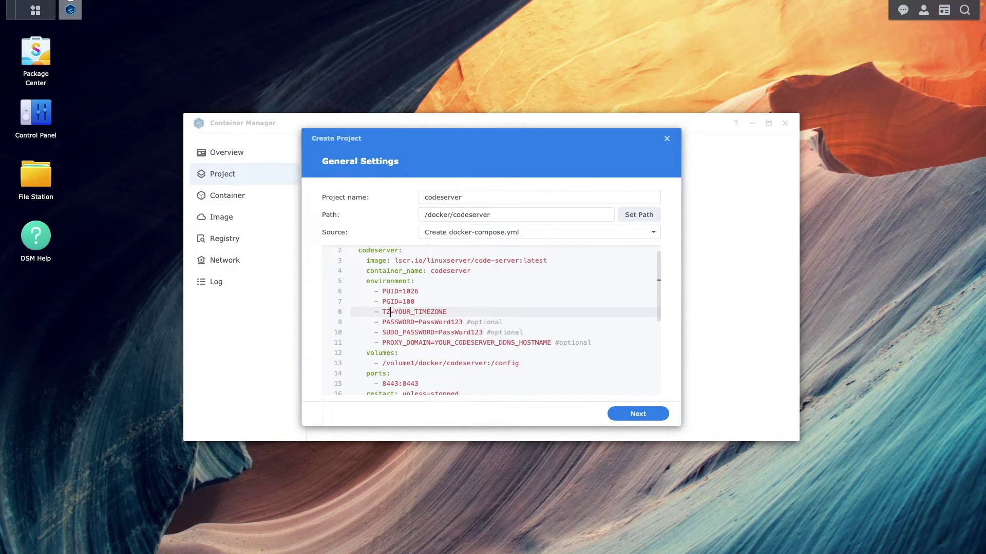
click(434, 311)
key(Delete)
key(Delete)
key(Delete)
key(BackSpace)
key(BackSpace)
key(BackSpace)
key(BackSpace)
key(BackSpace)
key(BackSpace)
key(BackSpace)
key(BackSpace)
key(BackSpace)
key(BackSpace)
text(Pacific/Honolulu)
click(466, 343)
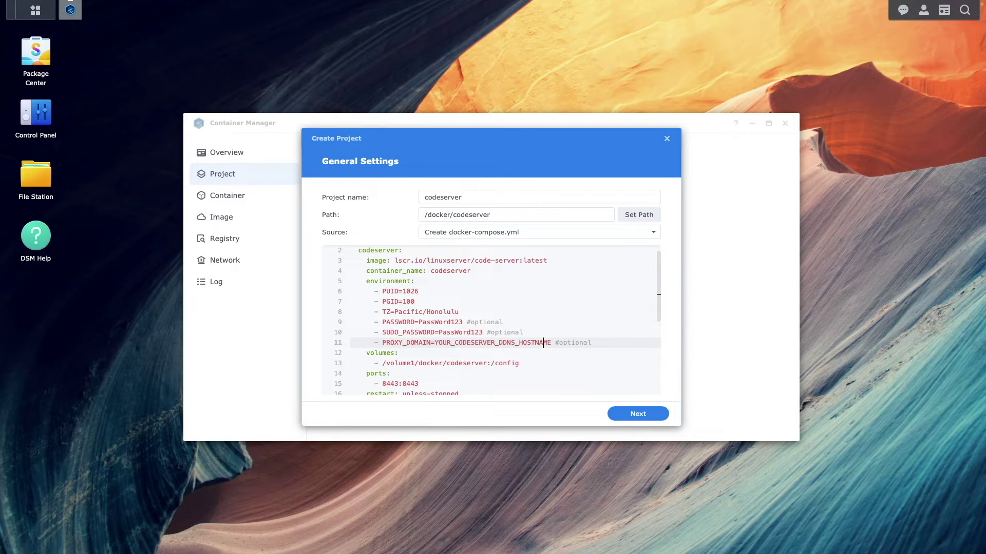
double_click(499, 343)
key(BackSpace)
text(codeserver.daloha)
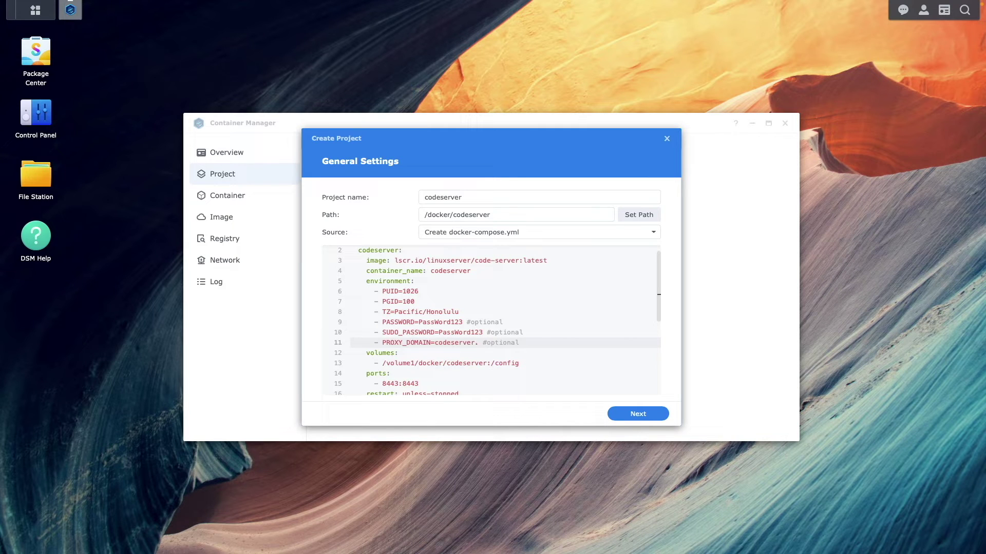
text(yt.synology.me)
click(659, 417)
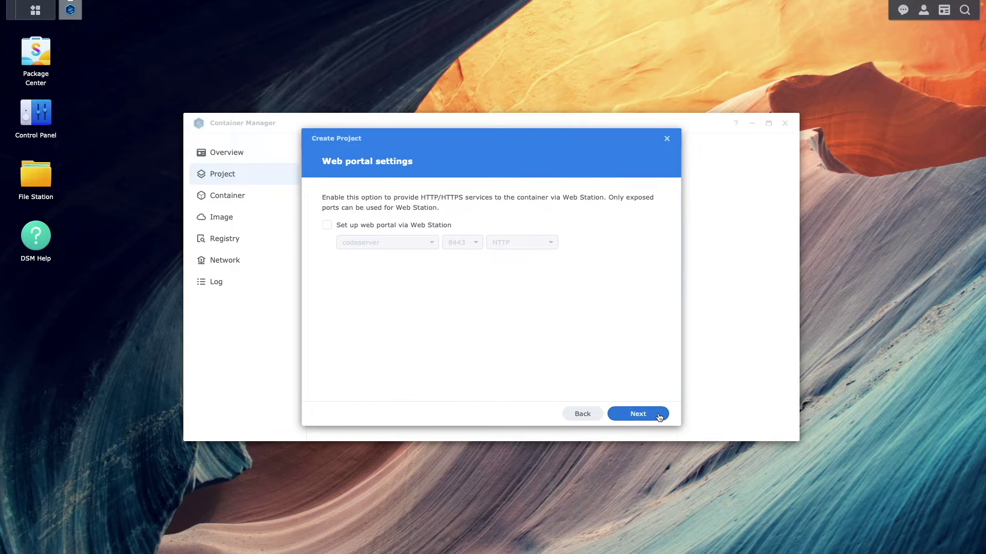
Step: Skip the web portal settings and create the codeserver project, starting it immediately
click(660, 417)
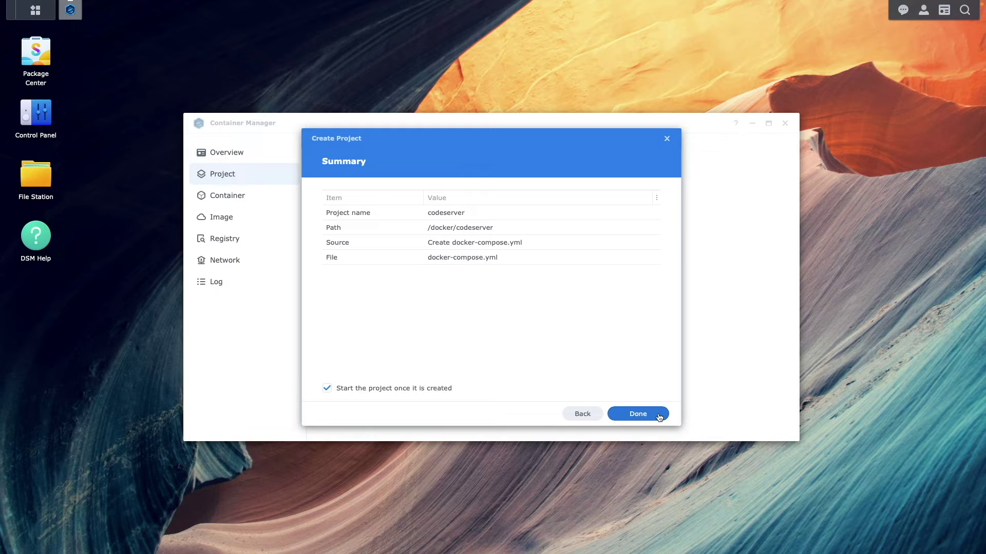
click(660, 418)
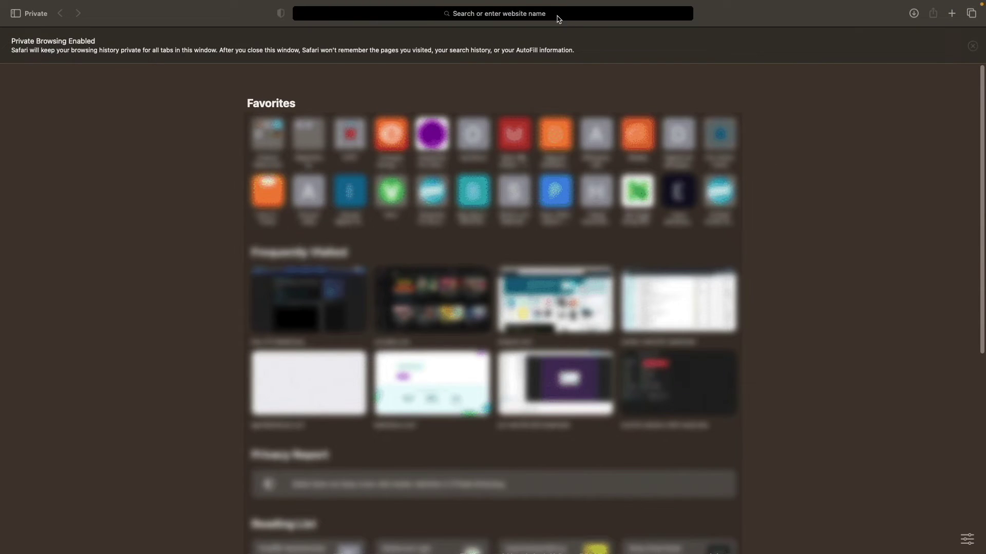
Step: Load the code-server login page at 192.168.81.61:8443 in Safari and dismiss the password suggestion
click(555, 14)
text(192.168.)
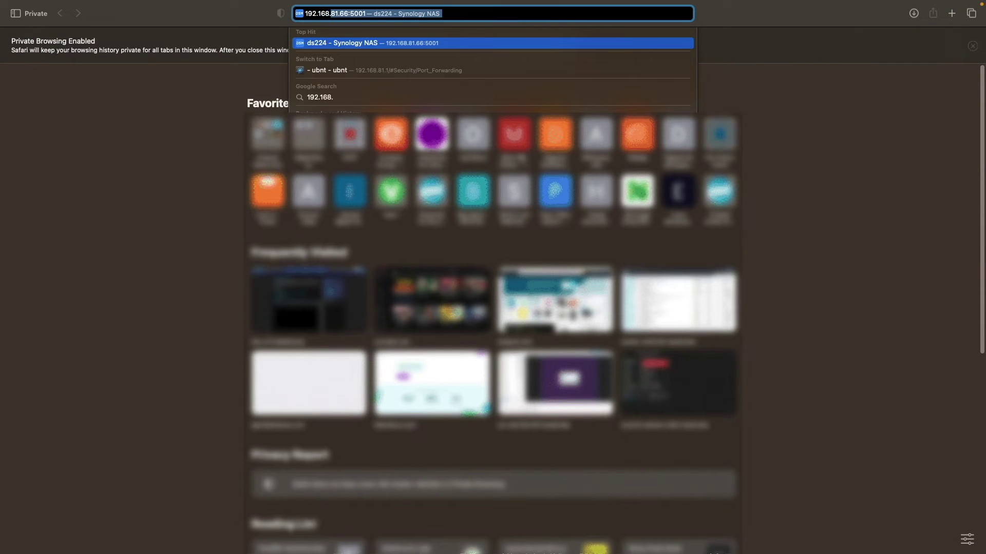
text(81.61:)
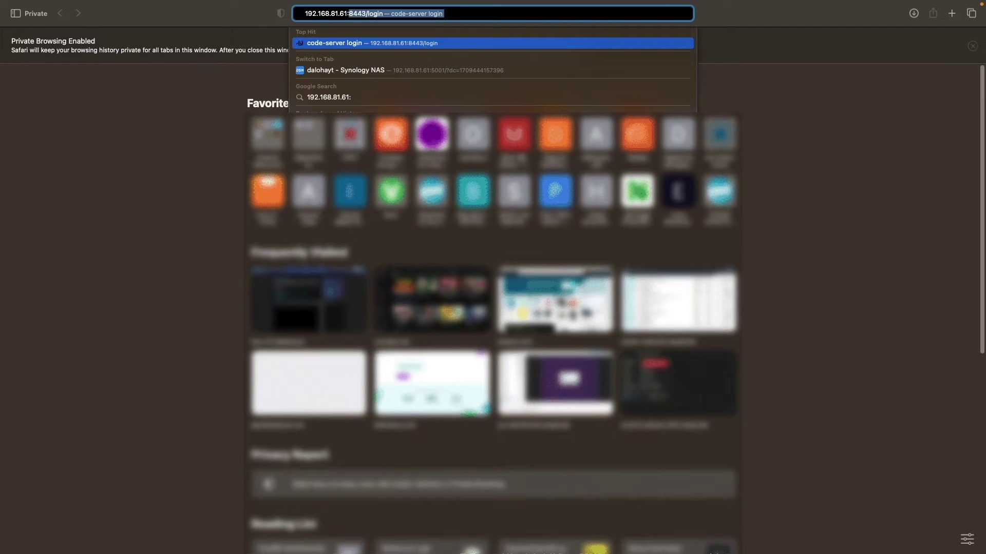
text(8443)
key(Return)
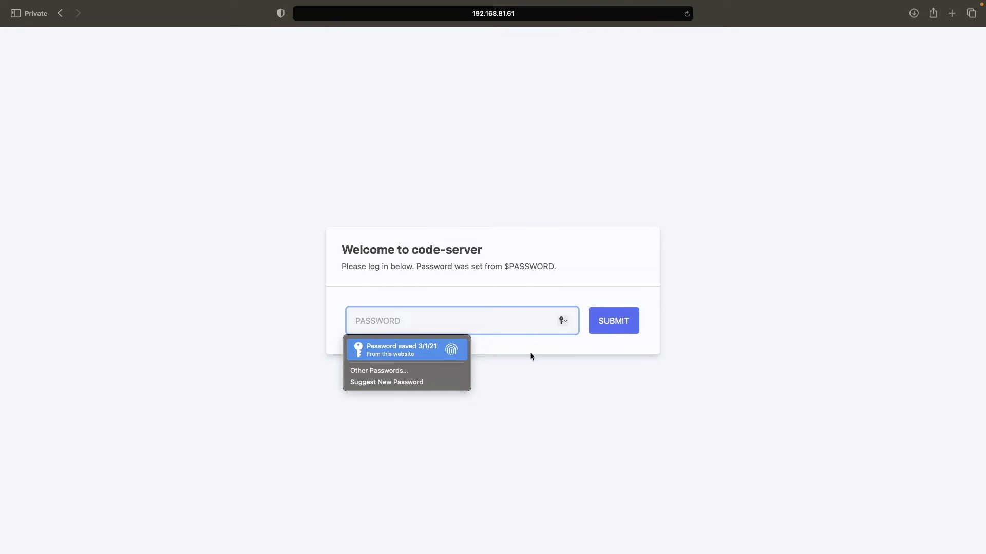
click(532, 367)
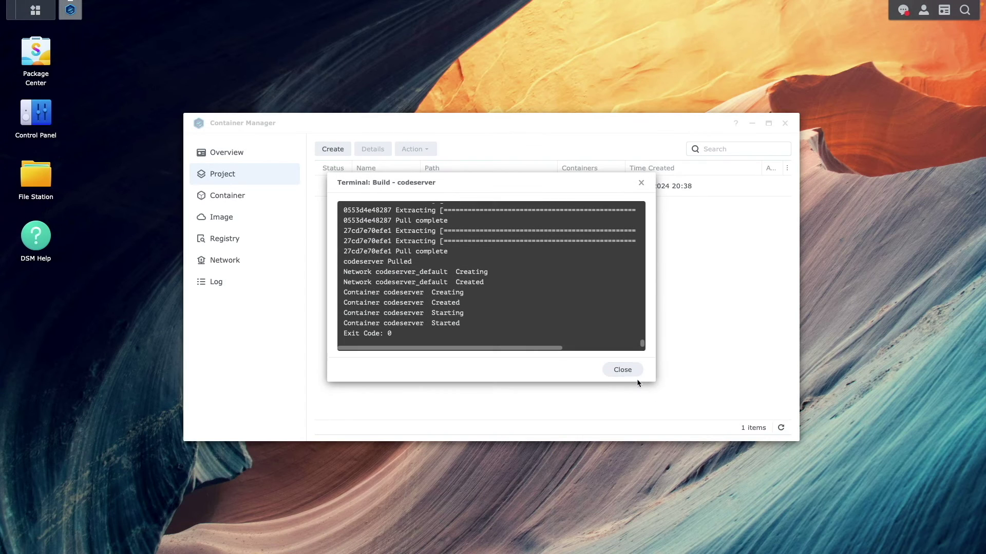
Step: Close Container Manager and start a new reverse proxy rule from Control Panel's Login Portal advanced settings
click(635, 369)
click(785, 123)
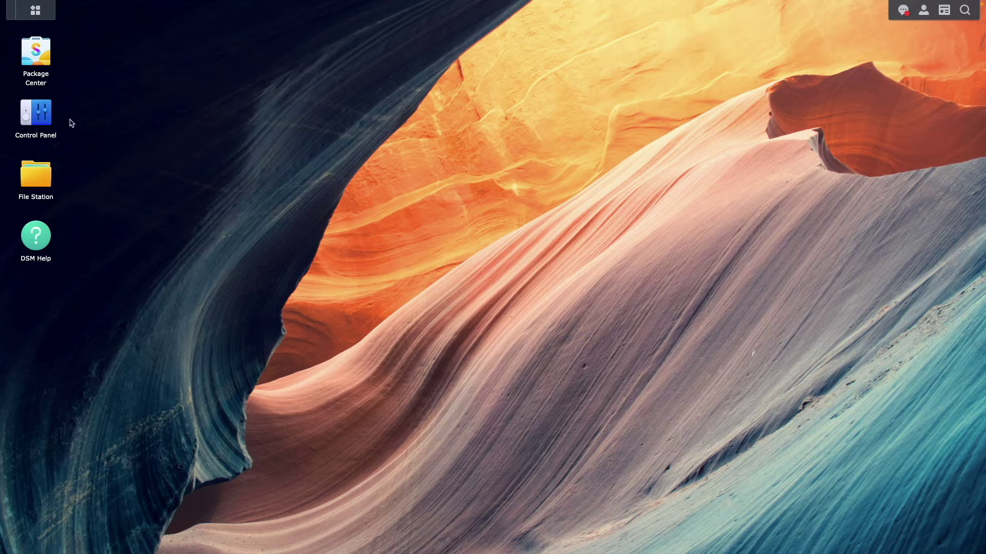
click(50, 122)
click(316, 322)
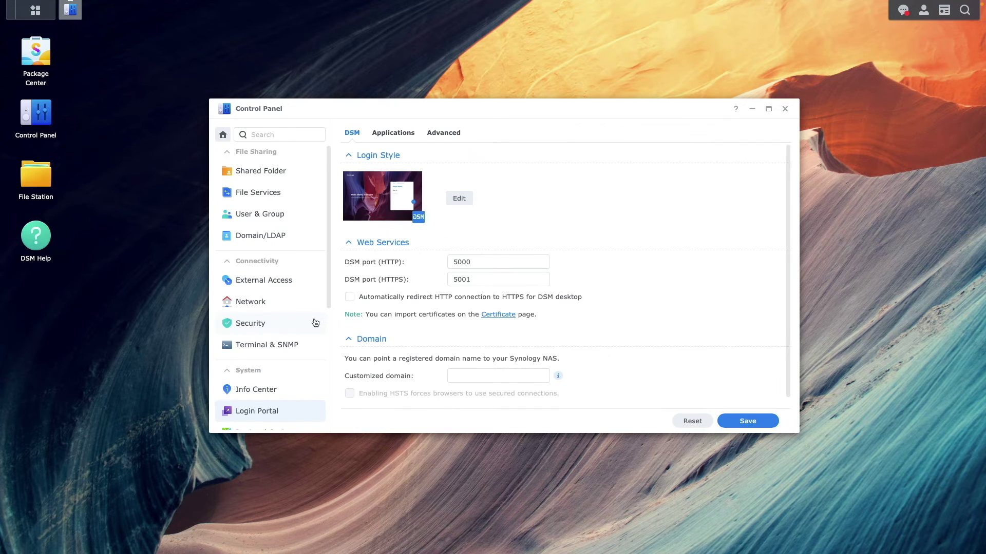
click(441, 137)
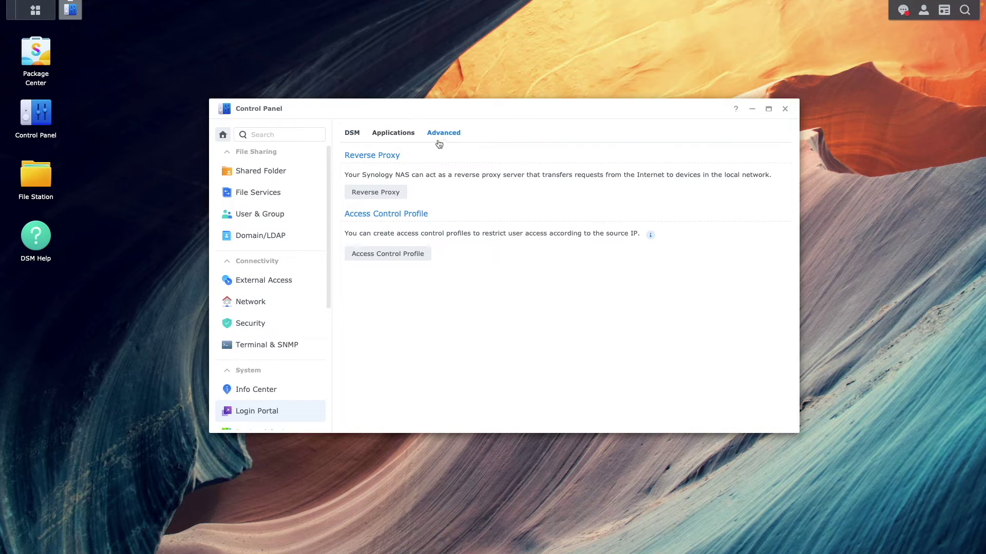
click(358, 193)
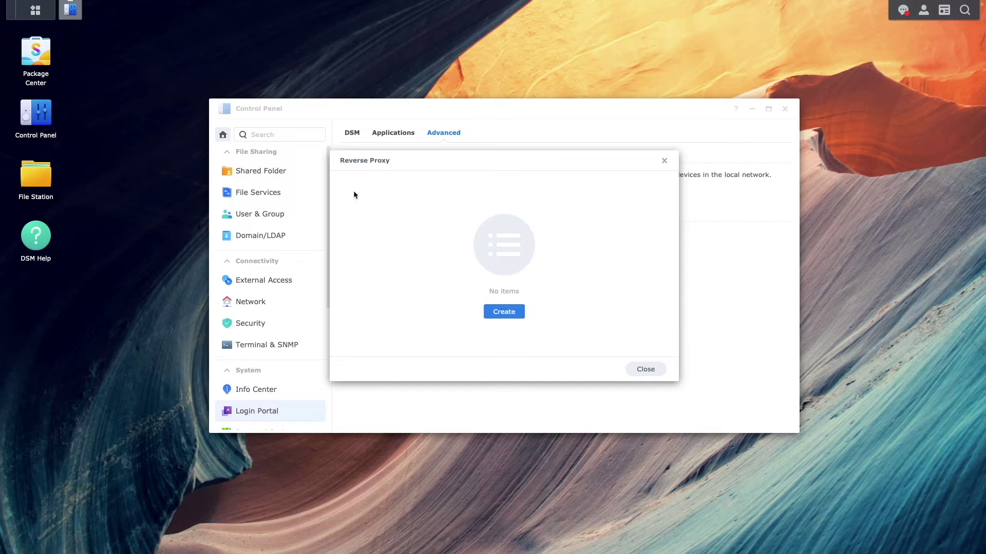
click(490, 312)
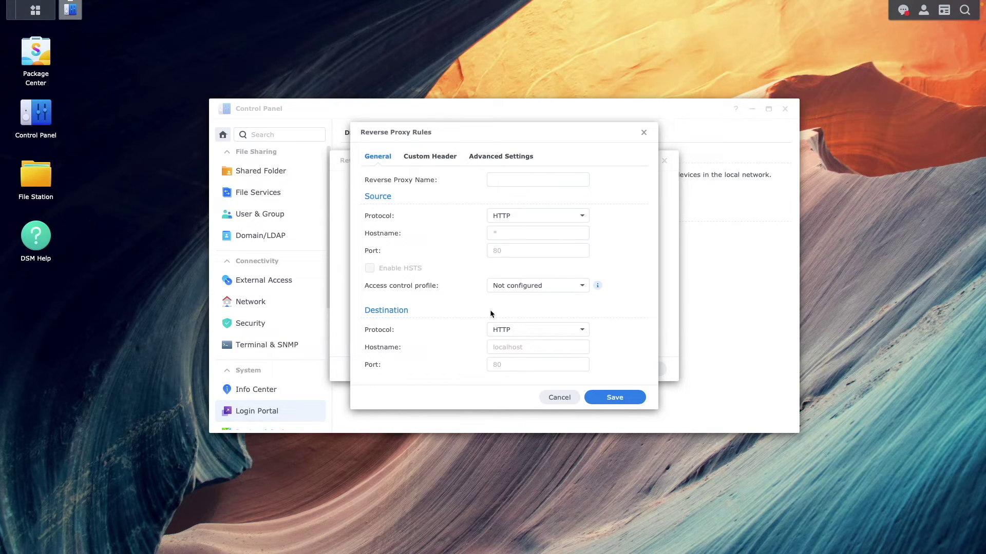
Step: Name the rule 'codeserver' with HTTPS source codeserver.dalohayt.synology.me on port 443
click(504, 181)
text(codeserver)
click(542, 216)
click(539, 249)
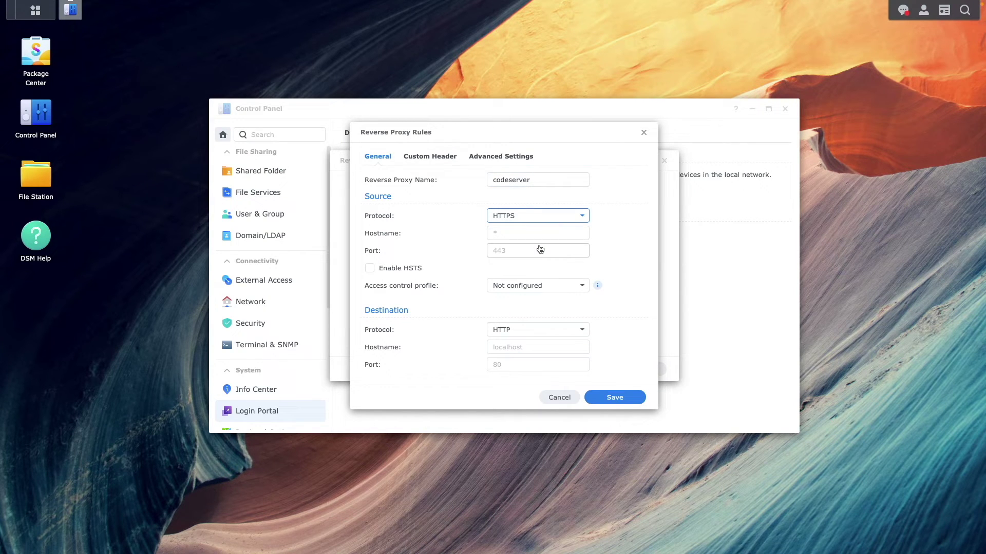
click(525, 233)
text(code)
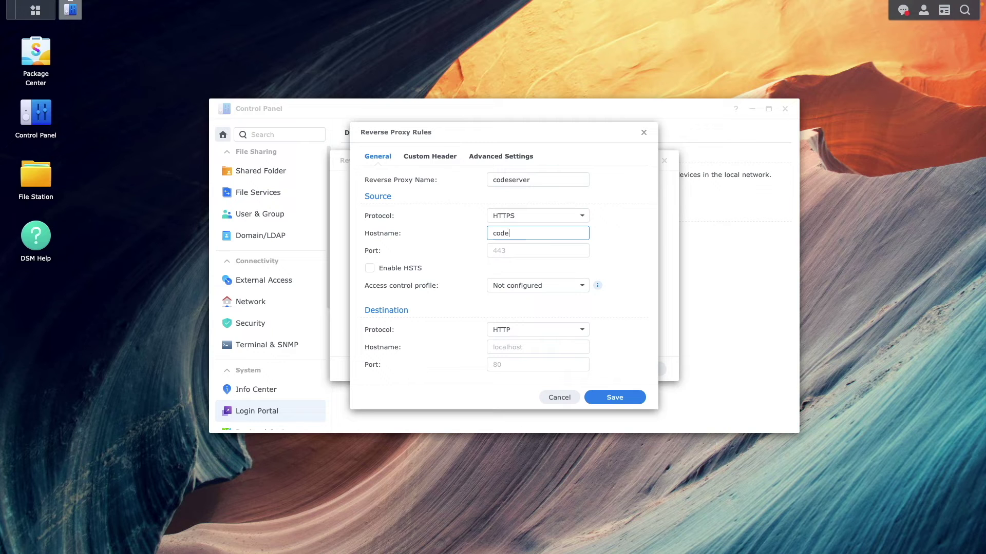
text(server.dalohayt.synology.me)
click(502, 251)
text(443)
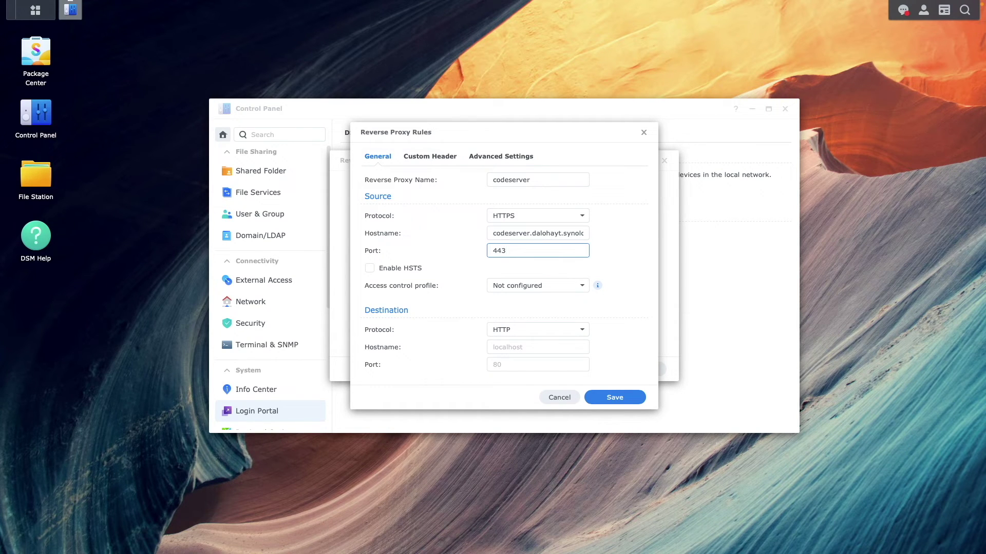
Step: Enable HSTS and set the rule's destination to localhost port 8443
click(413, 269)
click(496, 347)
text(localhost)
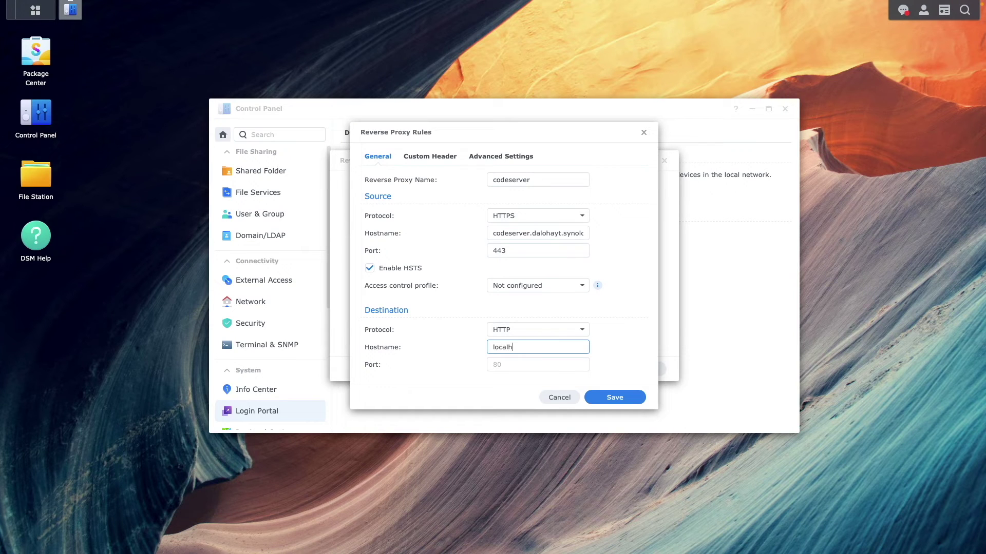
click(489, 365)
text(8443)
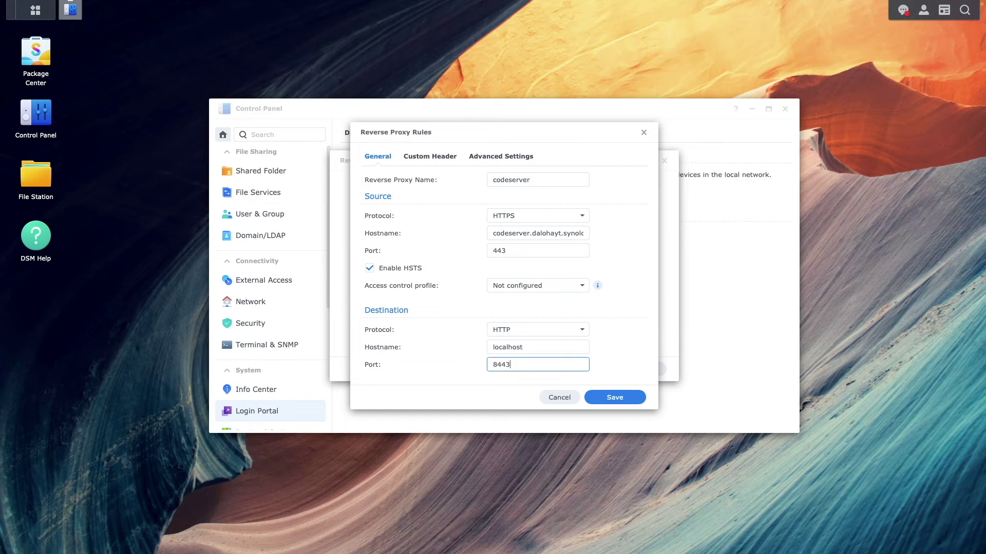
click(454, 161)
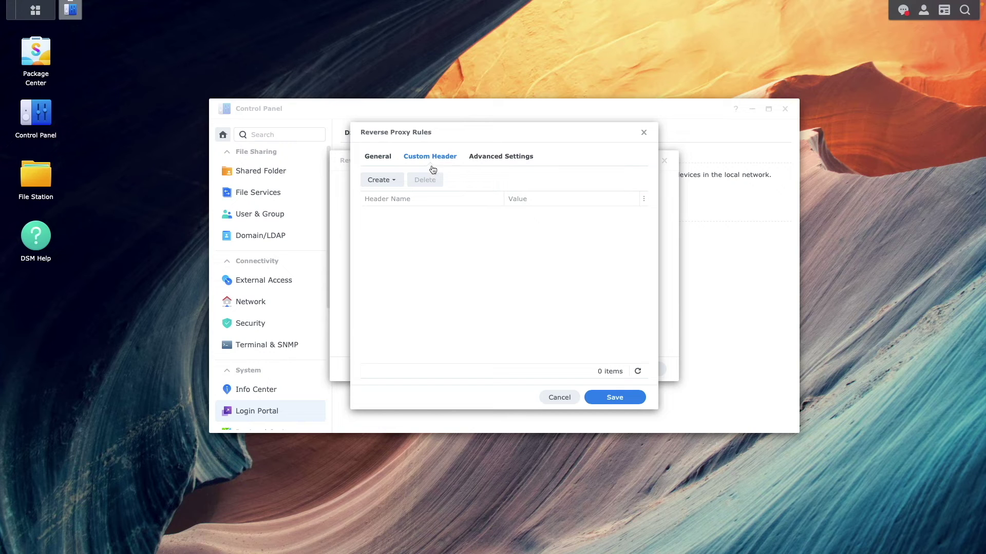
Step: Add the WebSocket Upgrade and Connection headers, save the codeserver rule, and close the proxy list
click(401, 180)
click(413, 214)
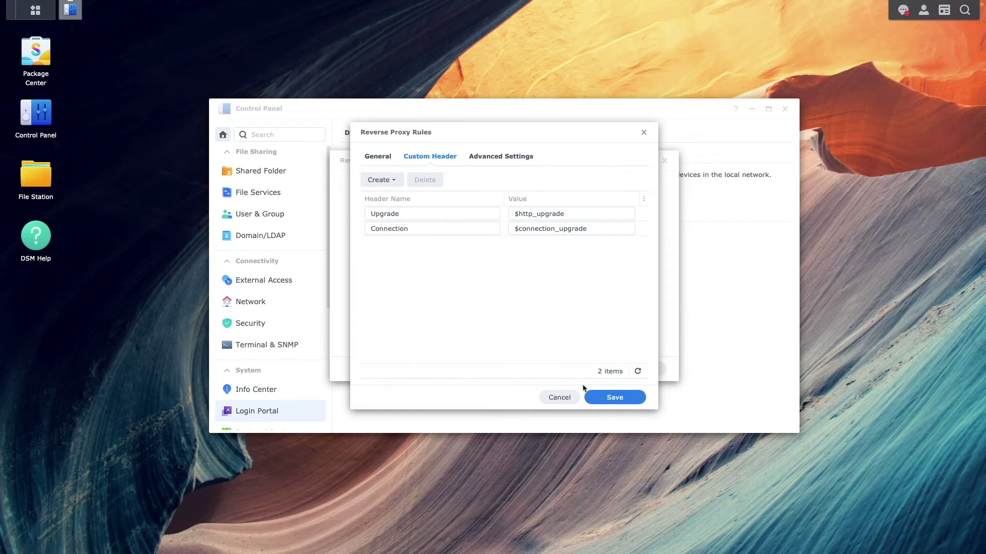
click(597, 399)
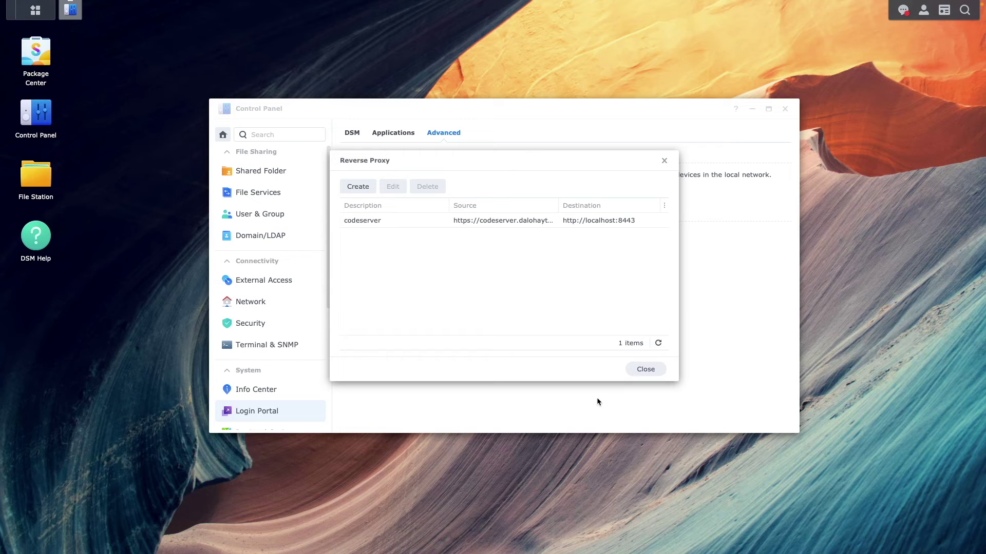
click(645, 369)
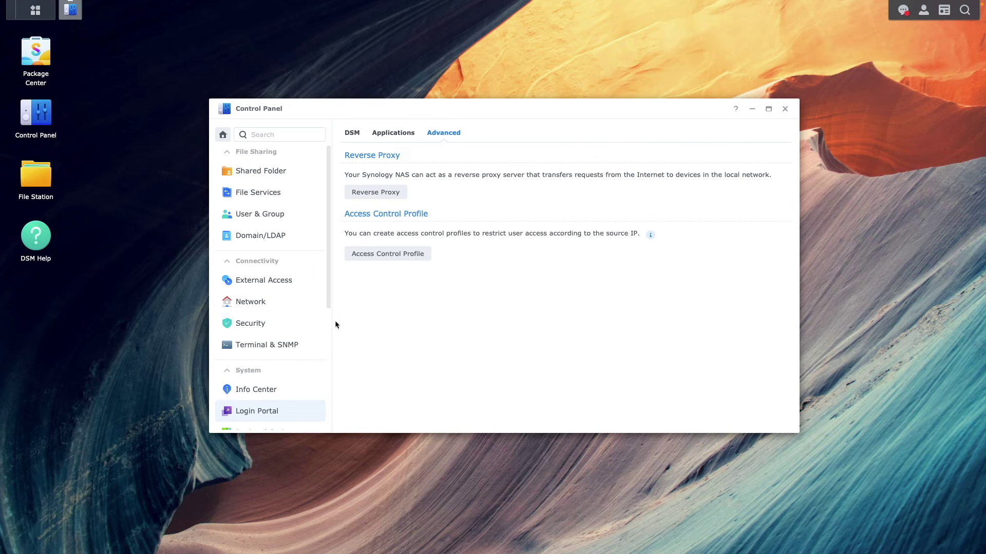
click(300, 322)
Step: Assign the DDNS domain's certificate to the codeserver service in certificate settings and confirm
click(528, 134)
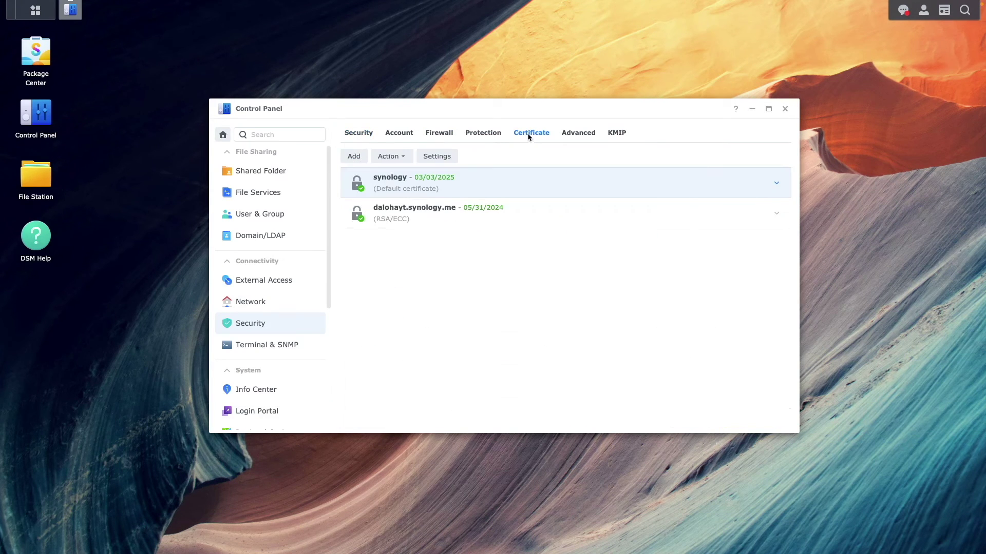
click(452, 154)
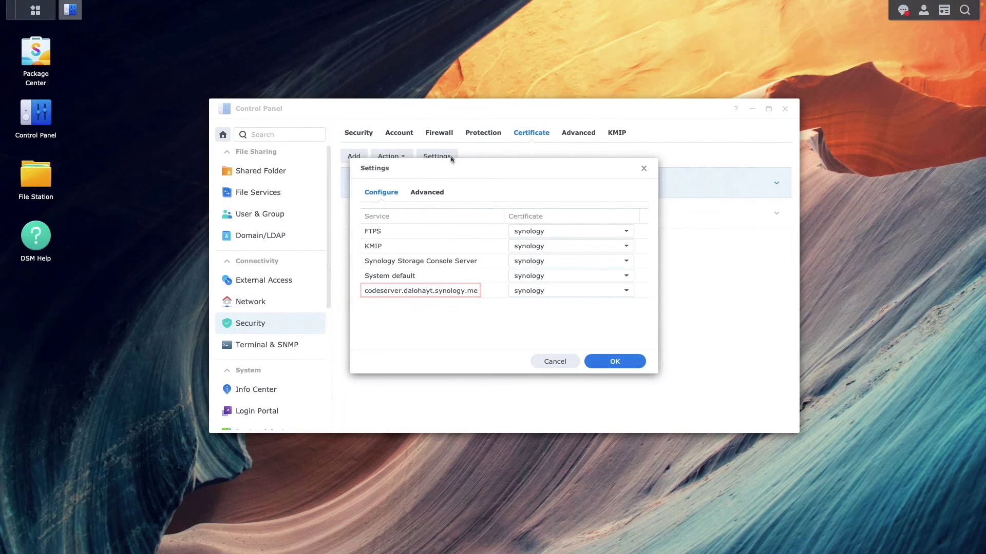
click(563, 291)
click(567, 311)
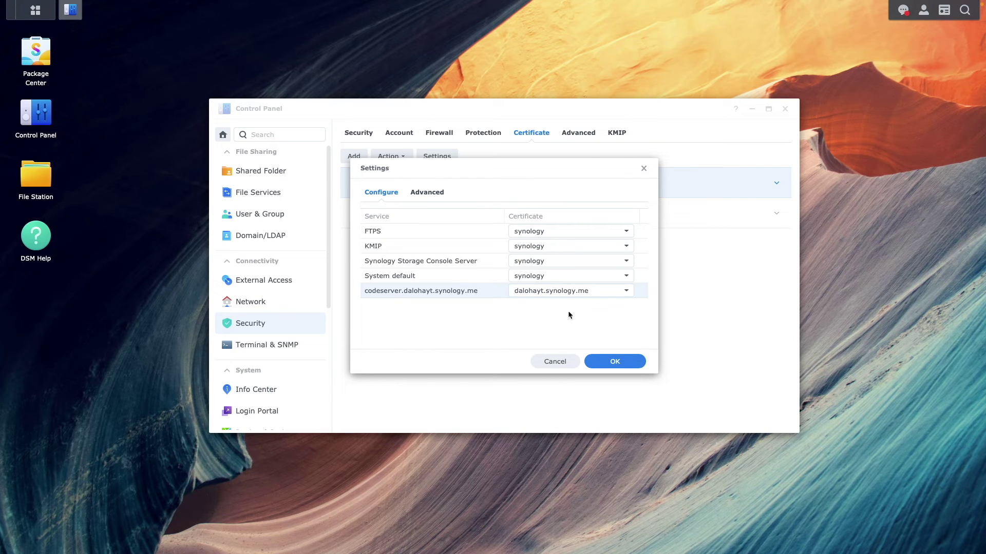
click(593, 364)
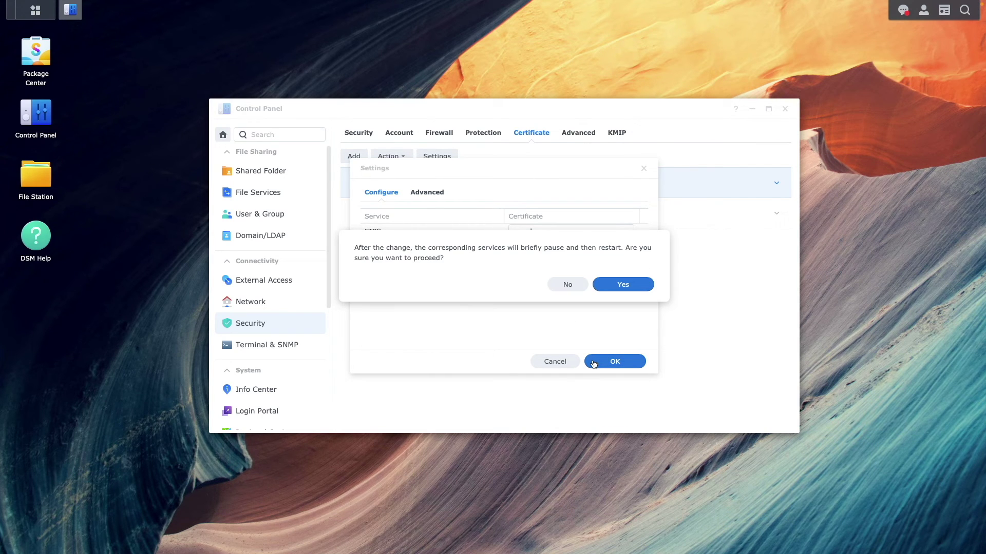
click(636, 287)
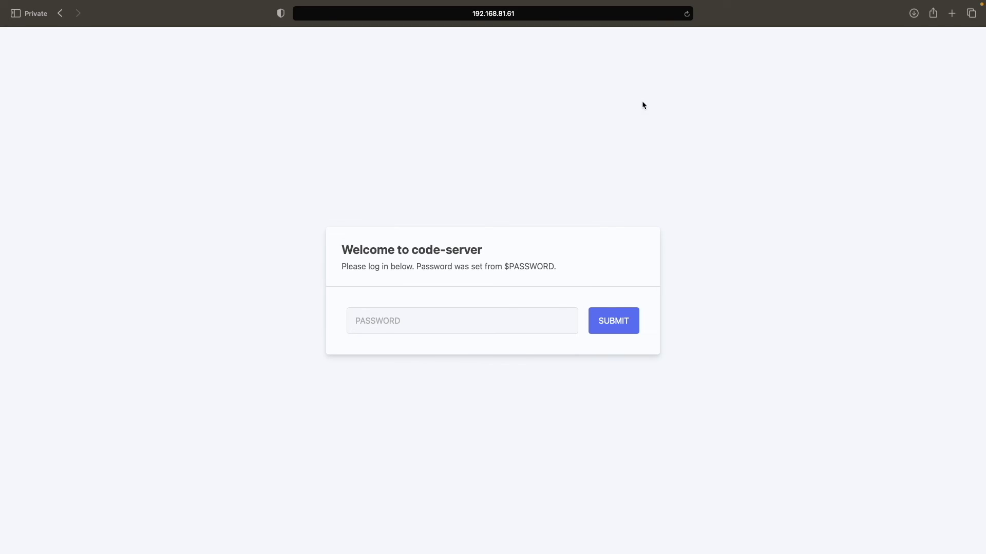
click(574, 13)
key(BackSpace)
text(http)
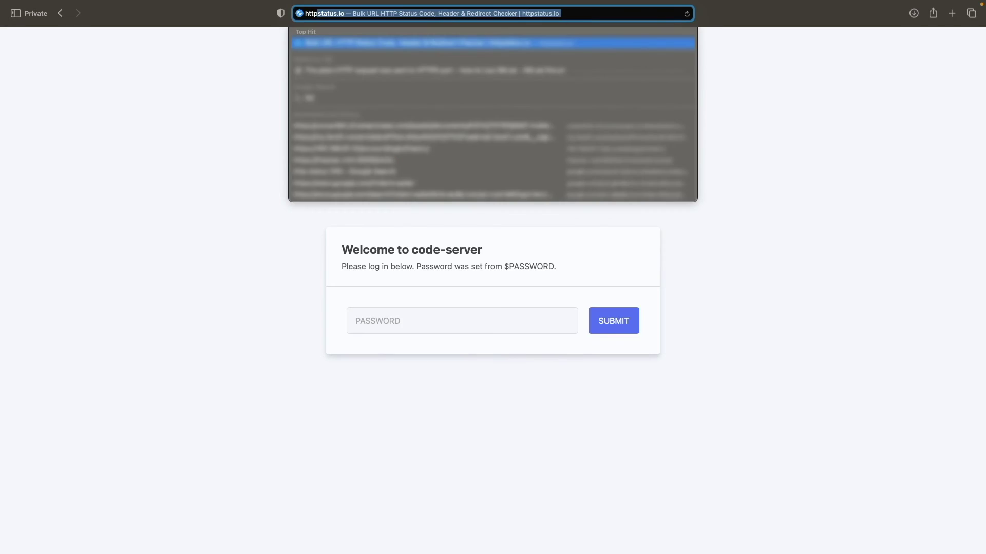
text(s://codeserver.daloha)
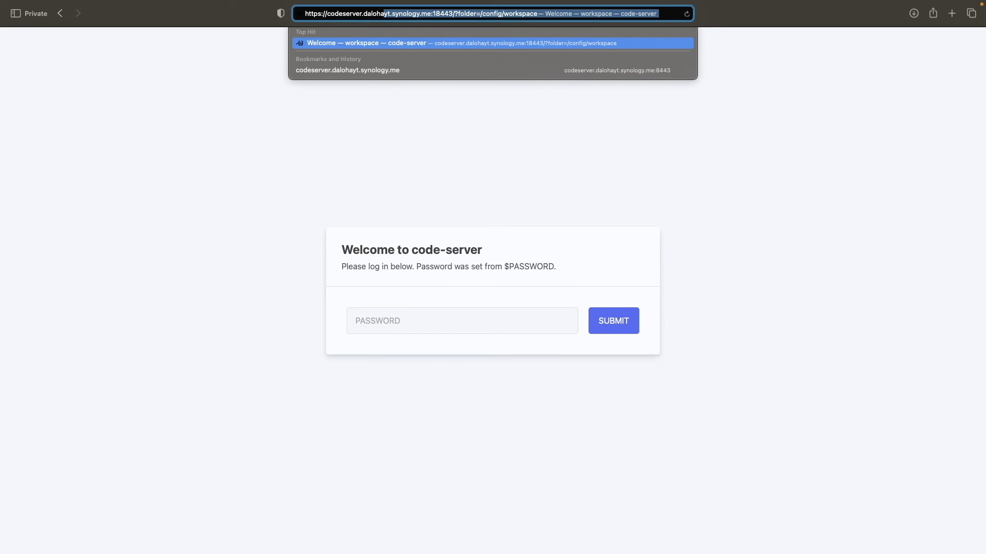
text(yt.synology.me)
key(Delete)
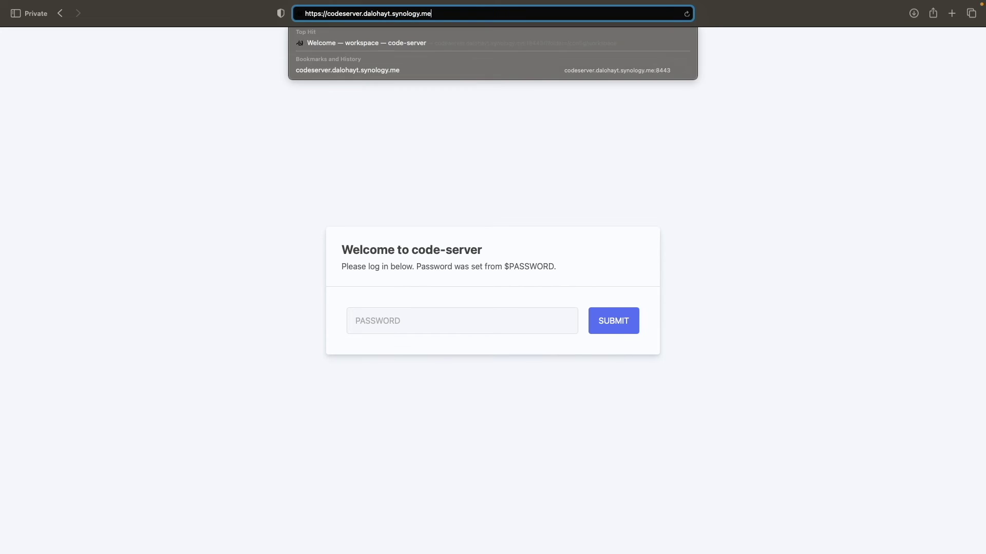
key(Return)
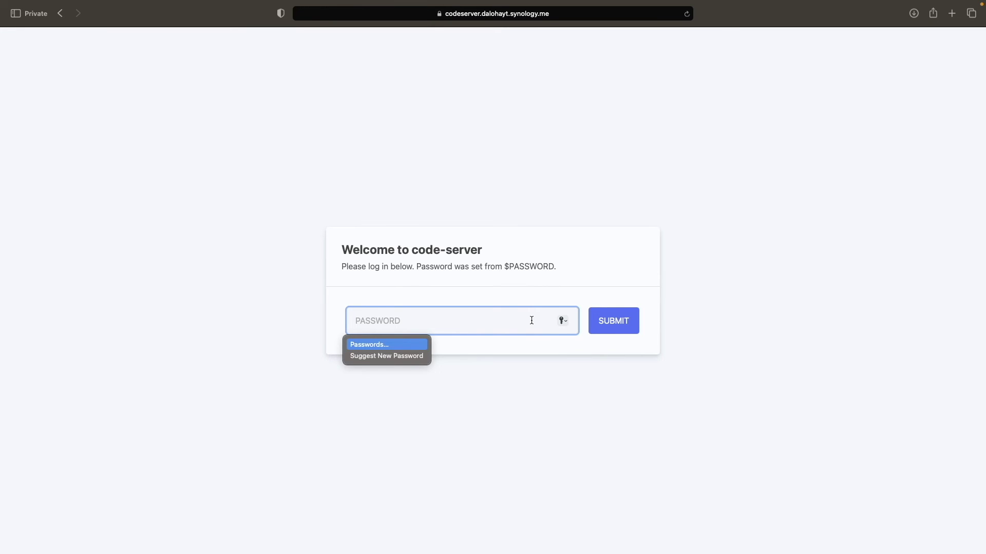
text(••••••••••••)
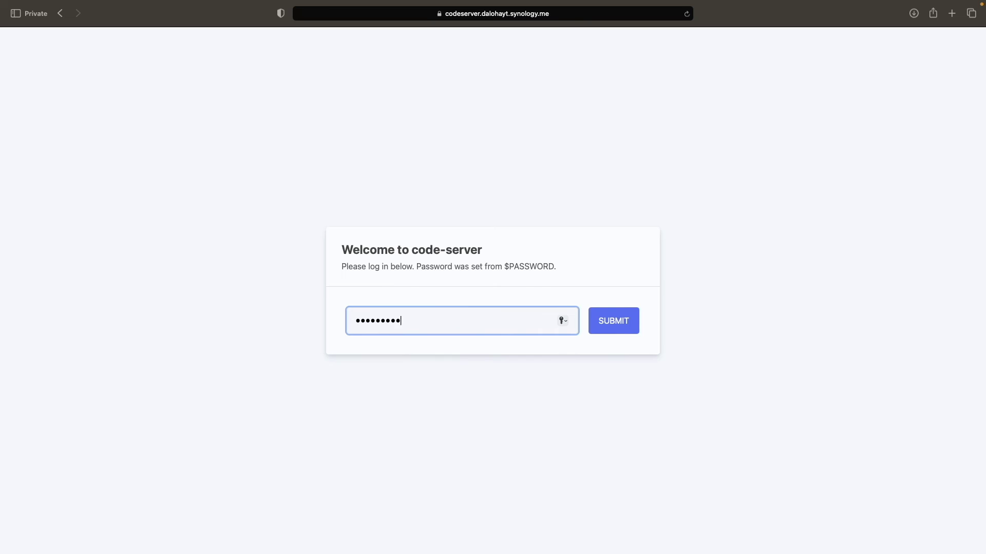
click(601, 322)
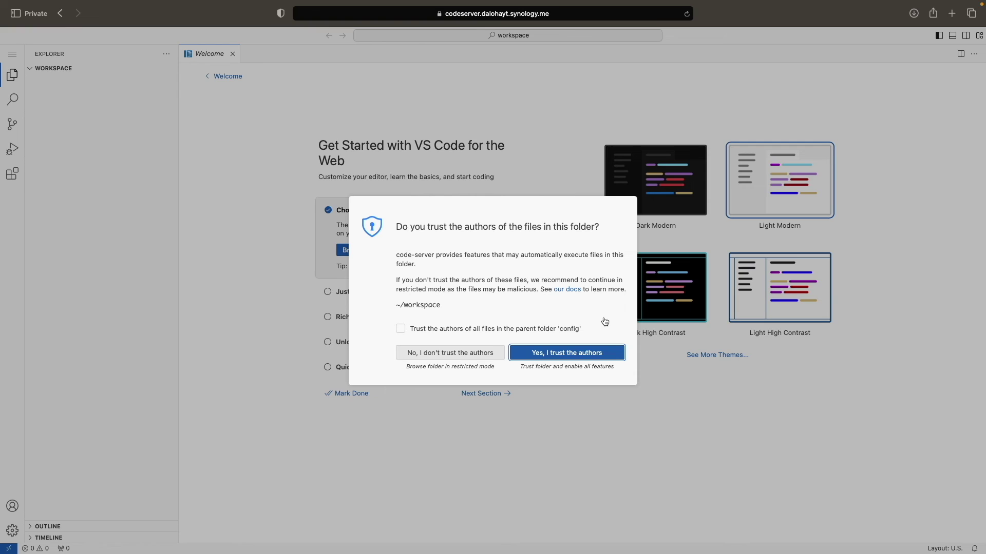
Step: Trust the workspace and its parent folder, choose Dark Modern, and mark the walkthrough done
click(516, 333)
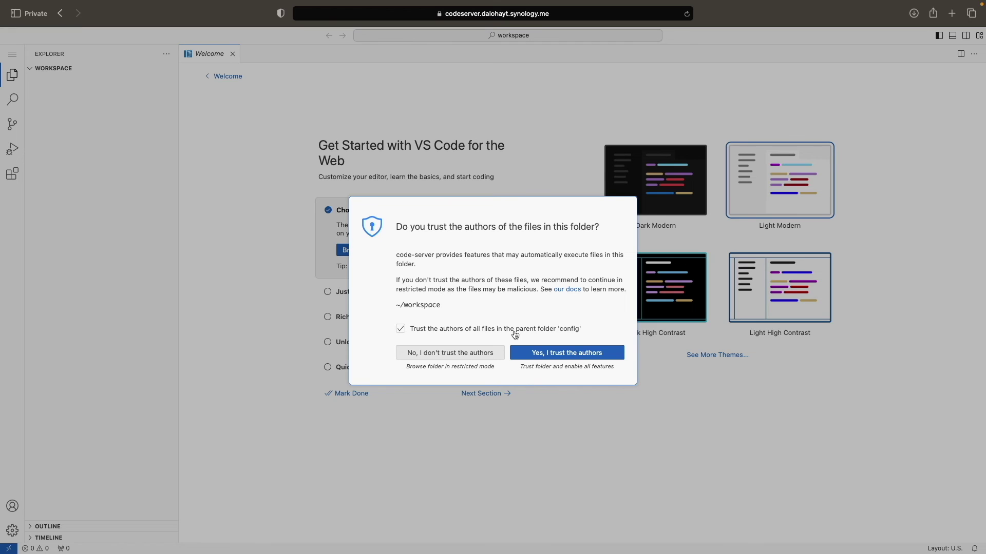
click(523, 355)
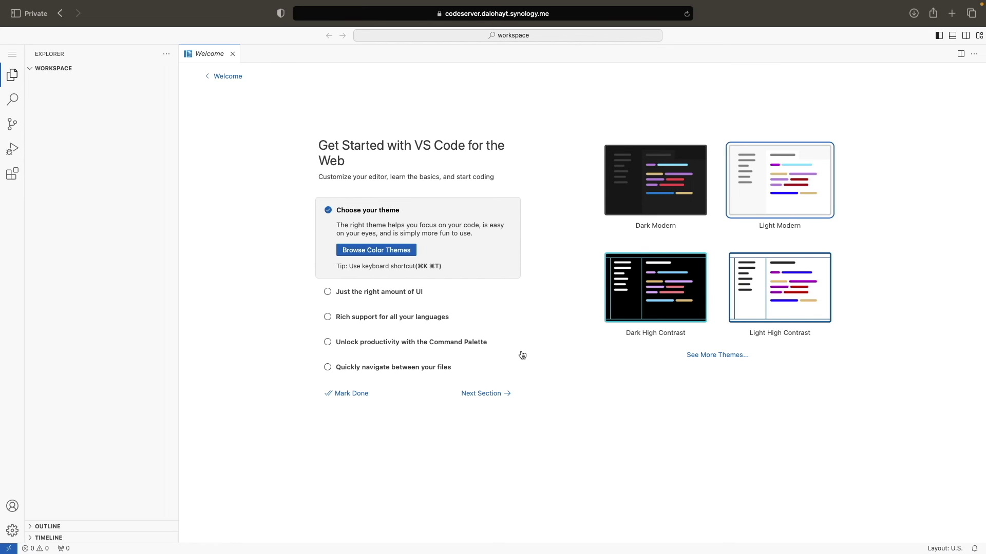
click(633, 208)
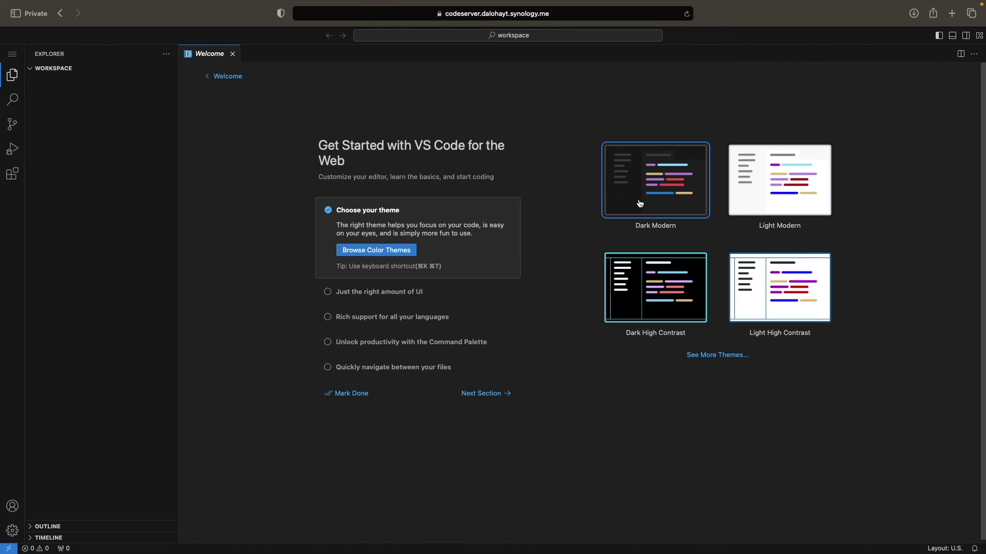
click(509, 396)
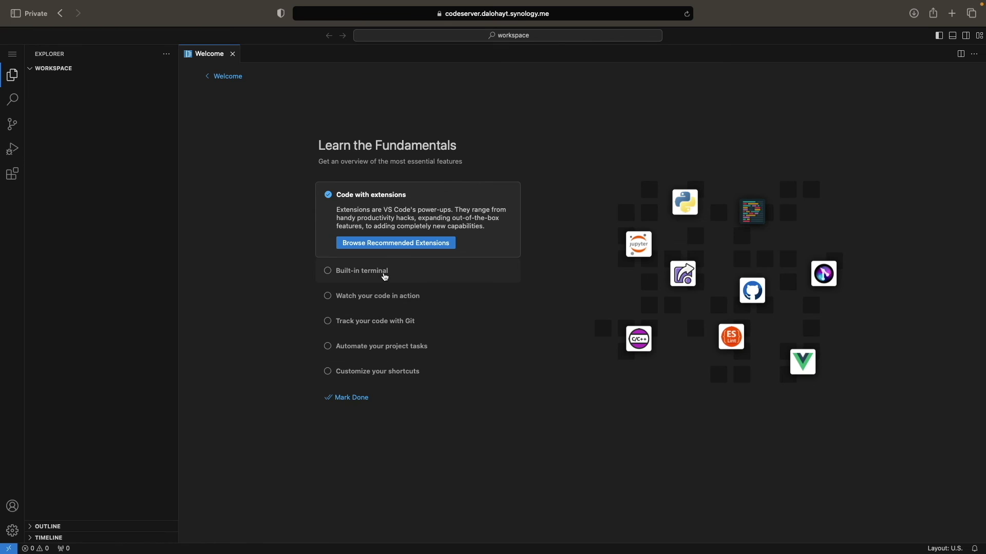
click(386, 277)
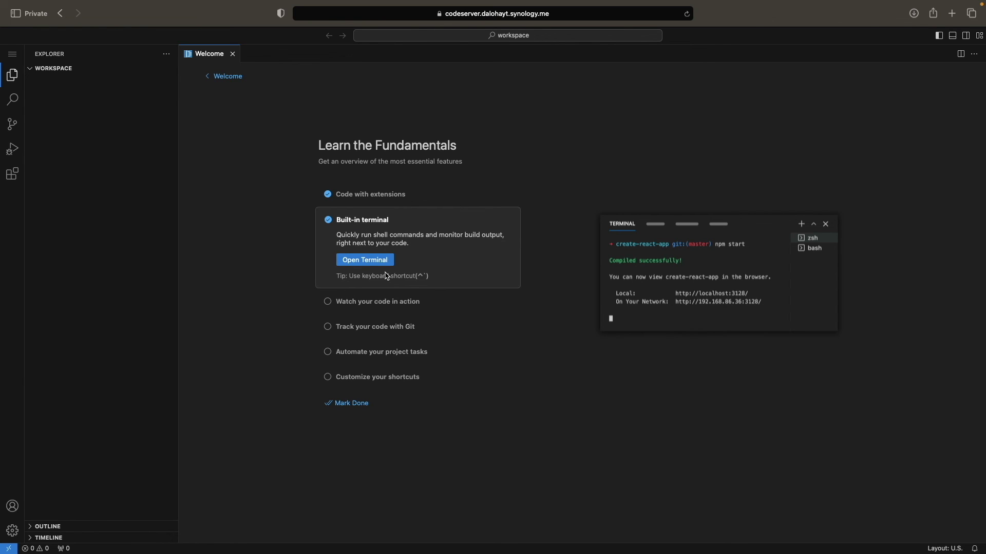
click(392, 302)
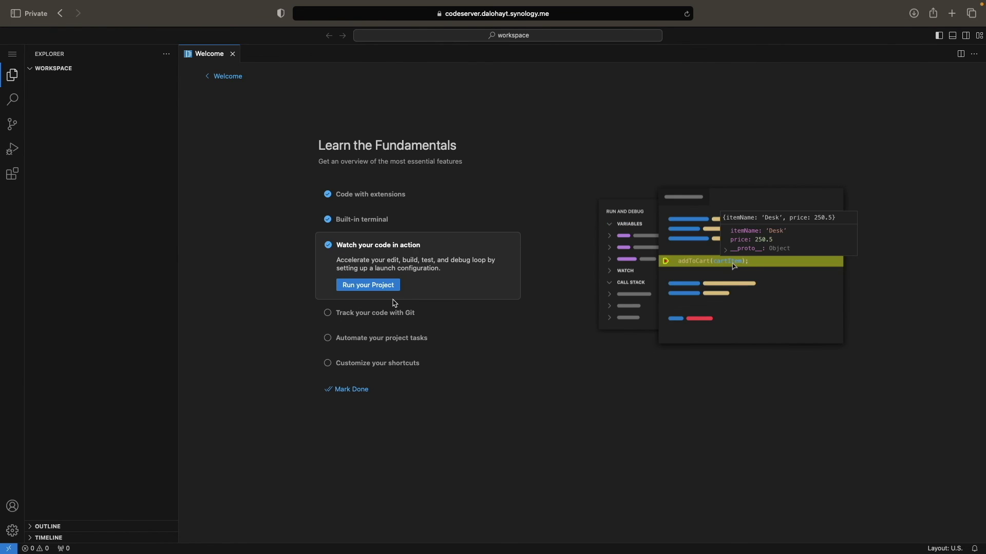
click(357, 391)
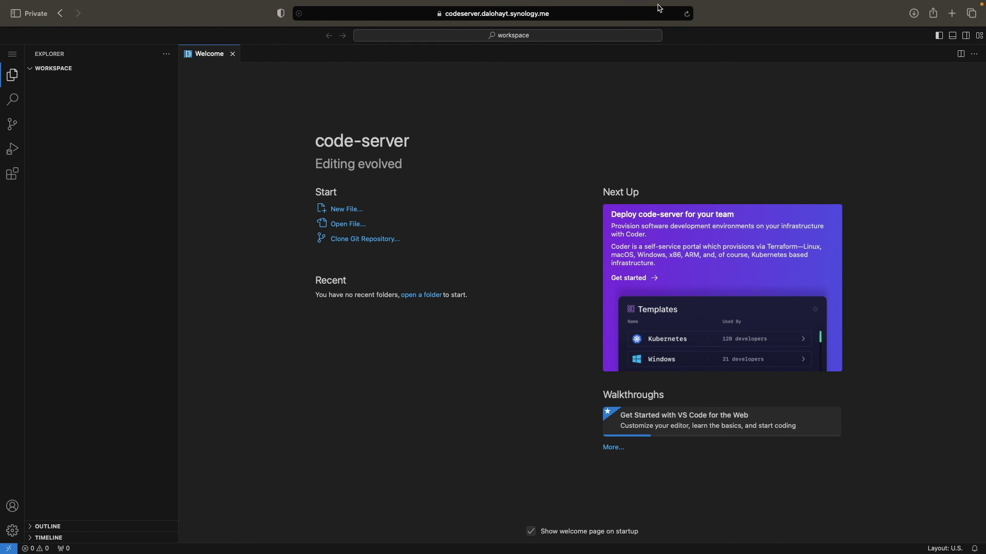
Step: Switch the Mac's Wi-Fi to the iPhone personal hotspot and reload code-server in Safari
click(820, 7)
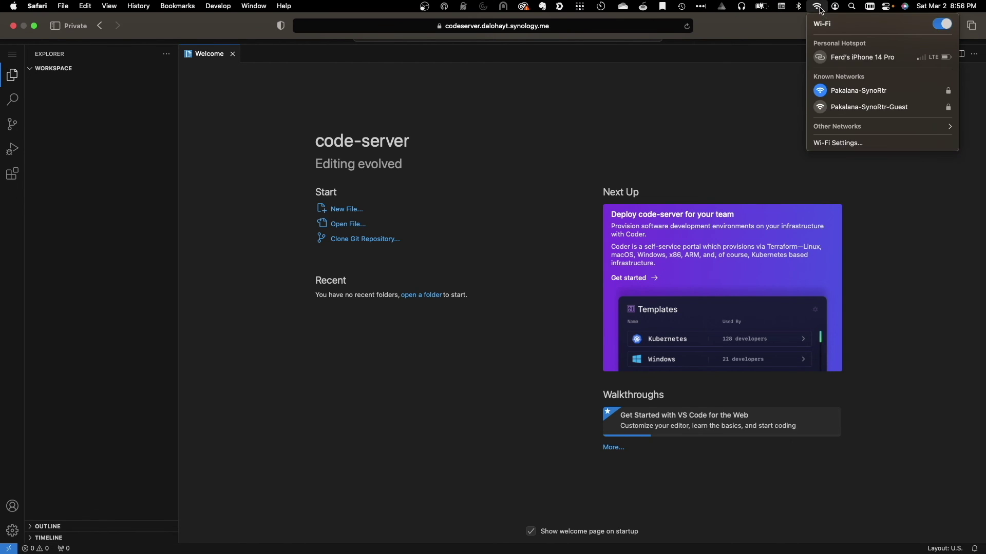
click(844, 59)
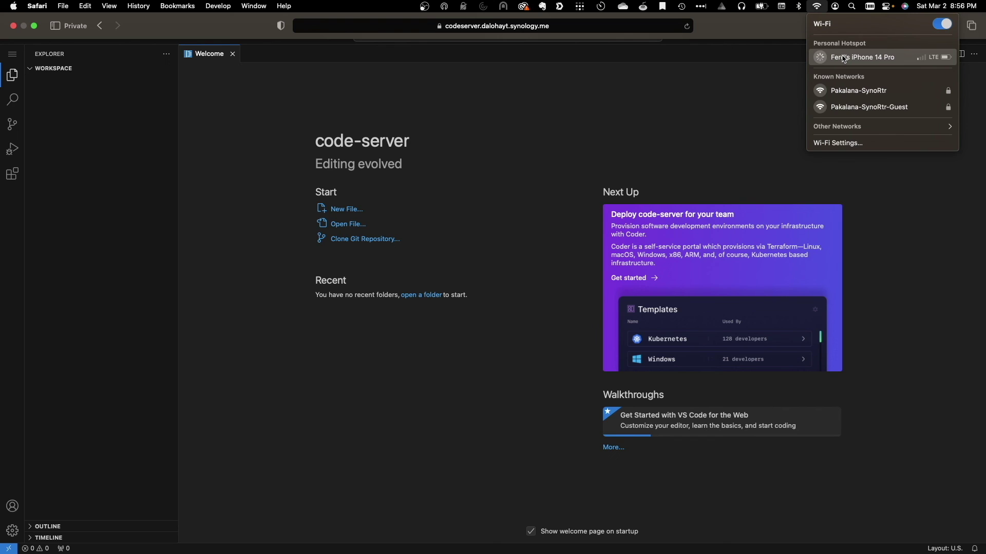
click(765, 77)
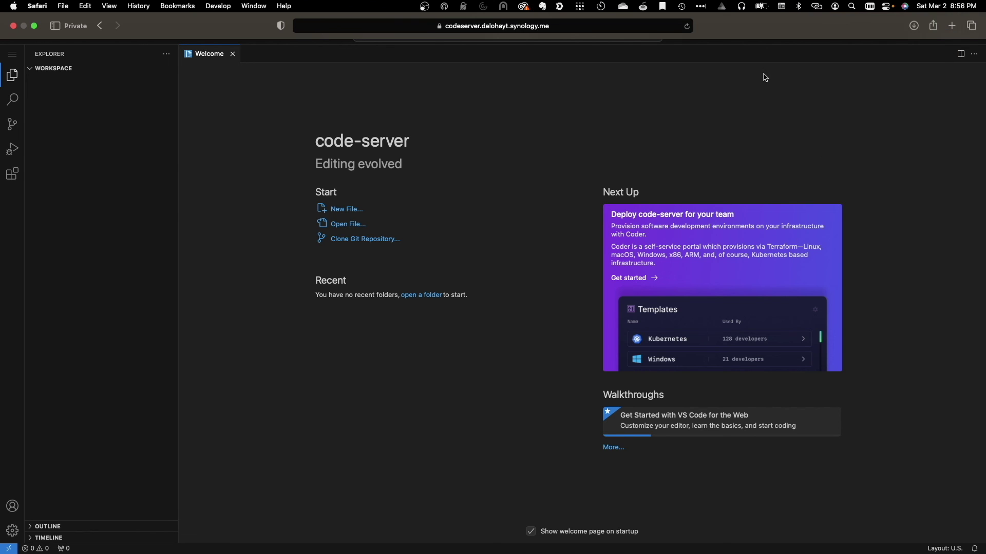
click(688, 27)
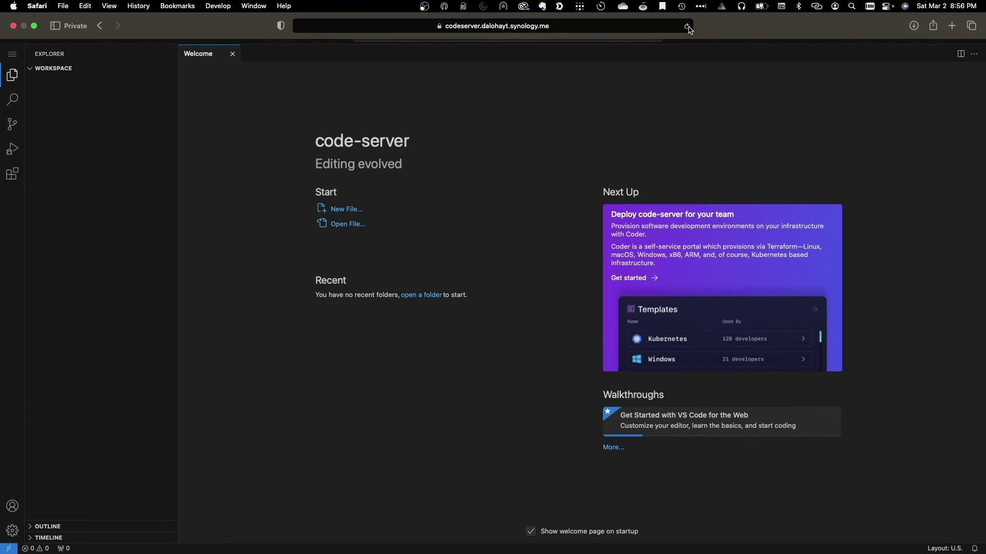